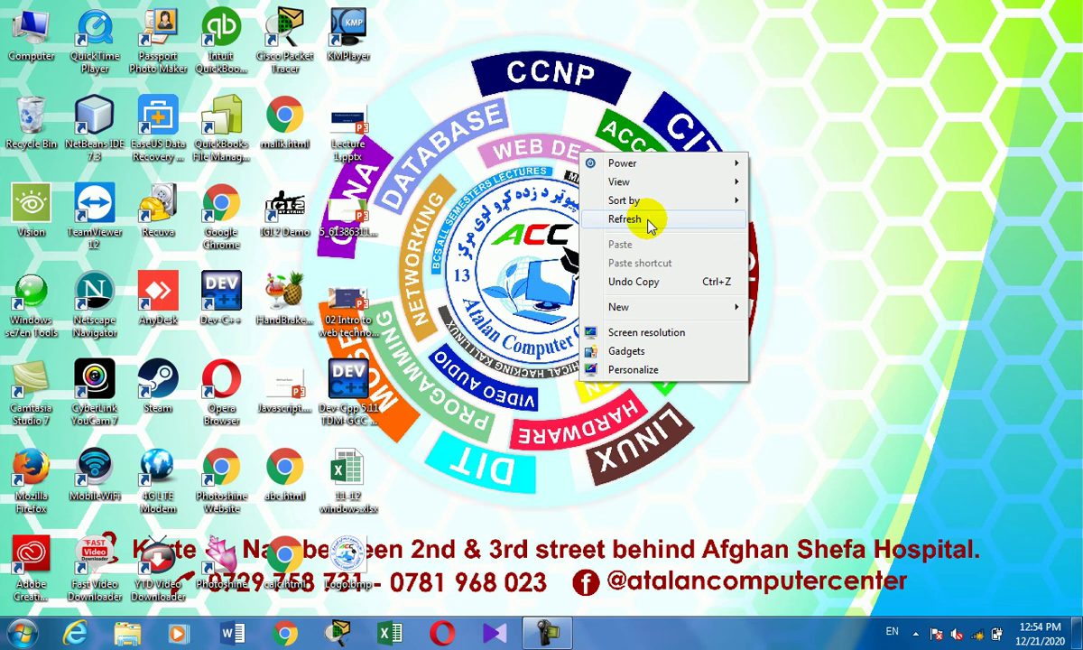
pyautogui.rightClick(648, 210)
pyautogui.click(722, 285)
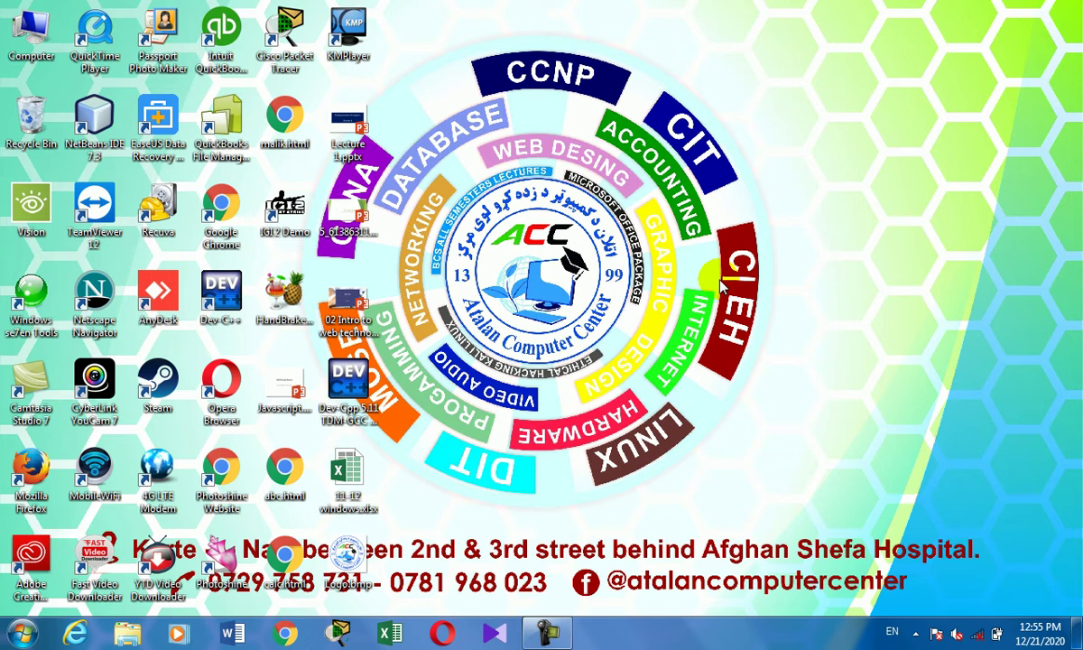
# Launch Microsoft Access with the msaccess command and open the first recent database listed under Yesterday.
pyautogui.press('super+r')
pyautogui.write('ms')
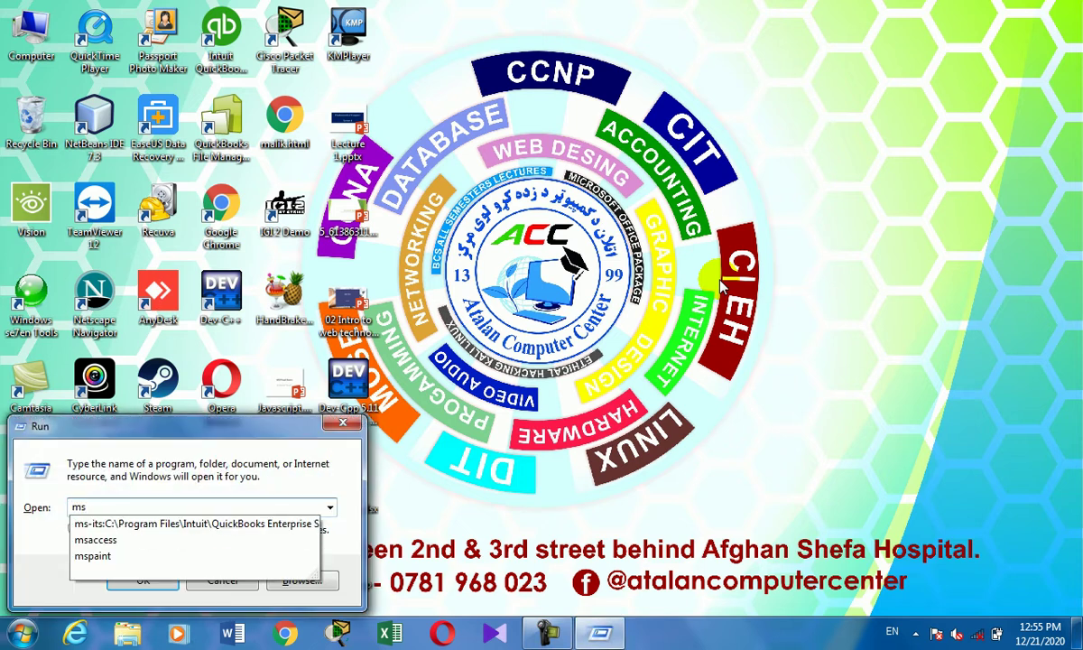
pyautogui.press('Down')
pyautogui.press('Down')
pyautogui.press('Return')
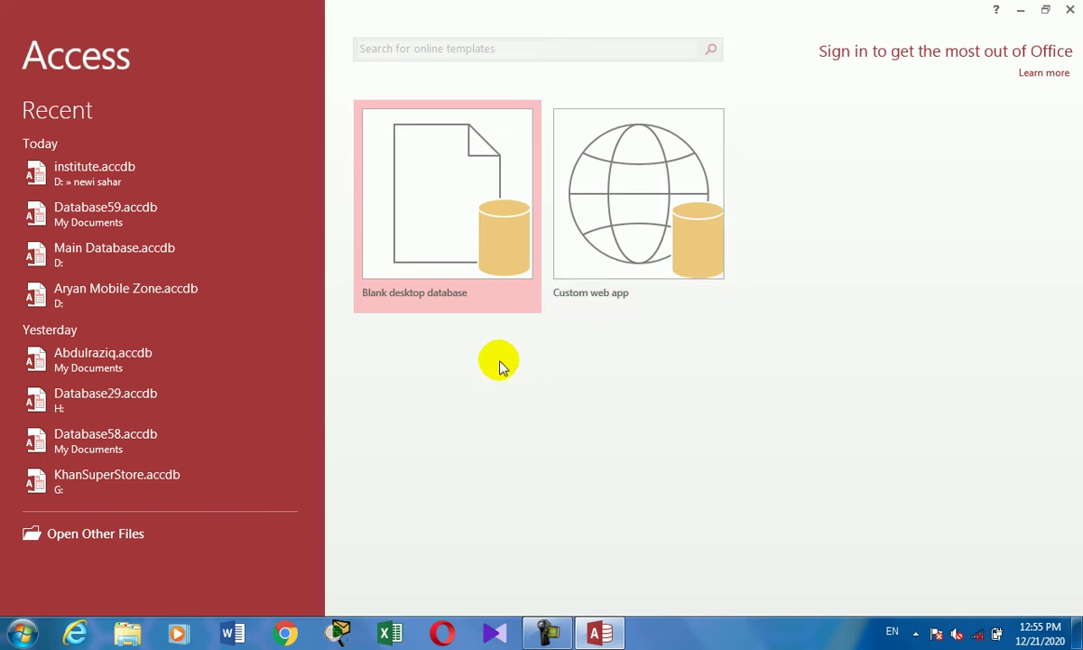
pyautogui.click(240, 363)
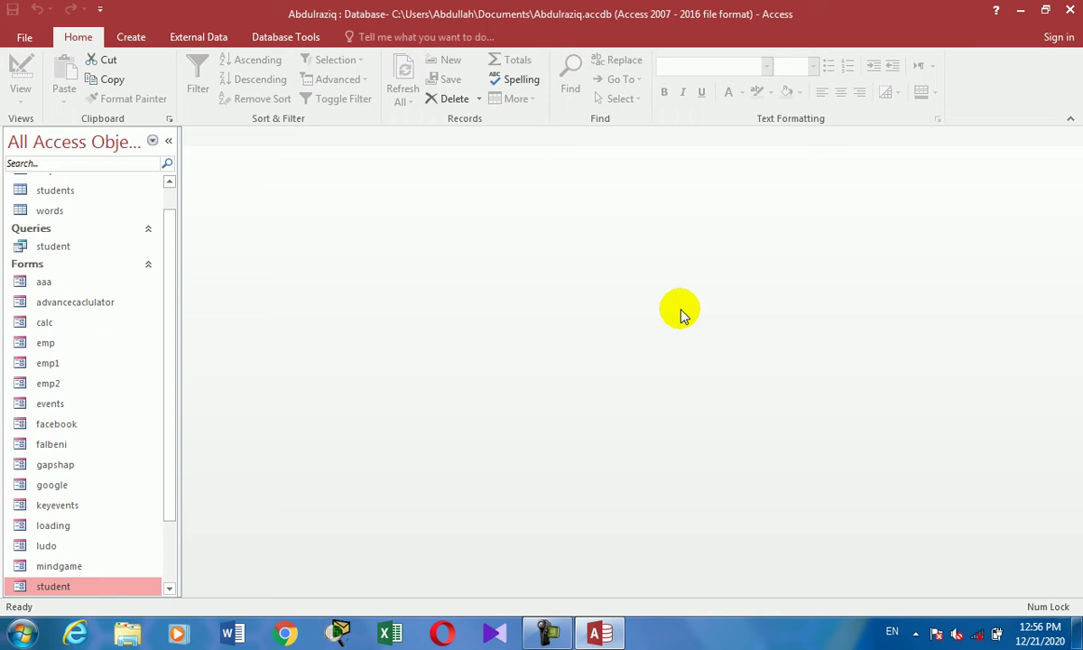
# Open the student query to view its records and close it again.
pyautogui.moveTo(172, 279); pyautogui.dragTo(185, 219)
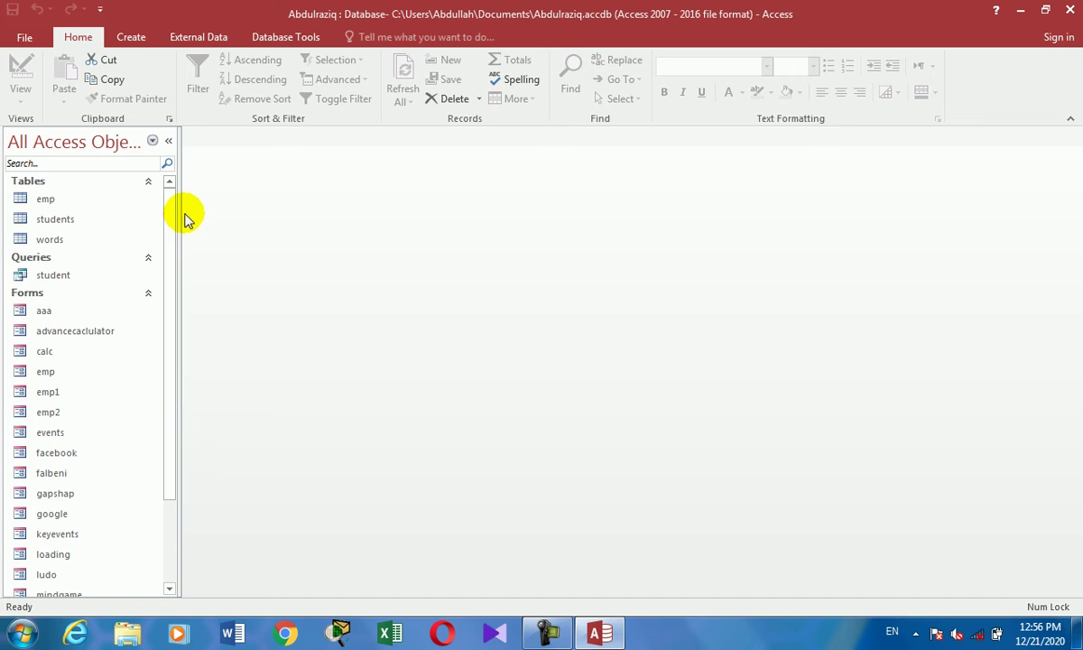
pyautogui.doubleClick(72, 274)
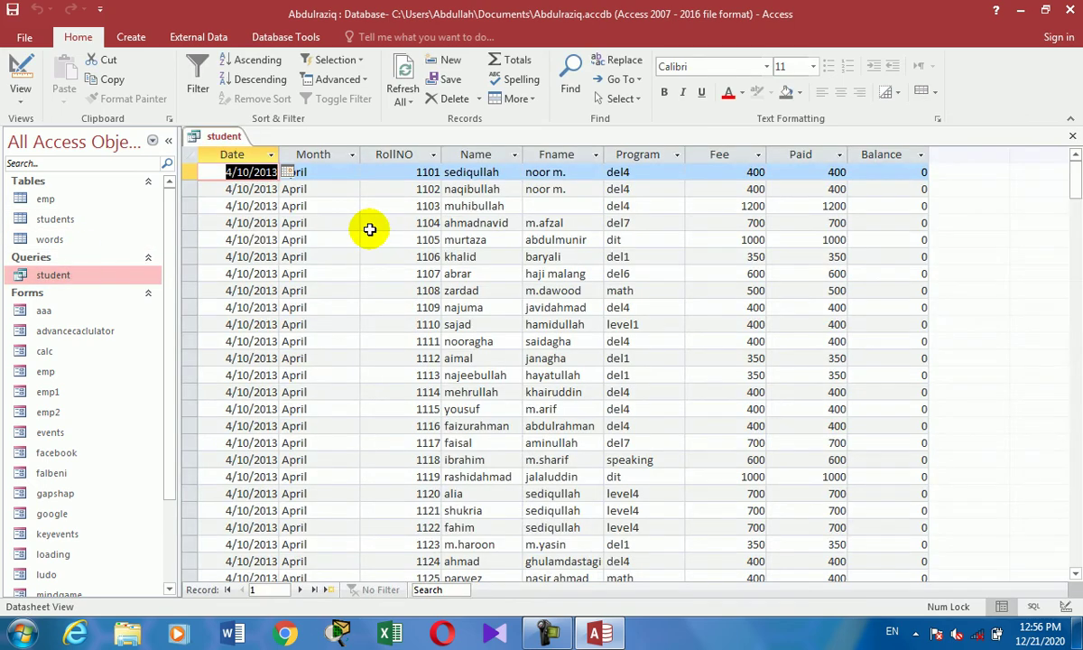
pyautogui.hotkey('ctrl', 'w')
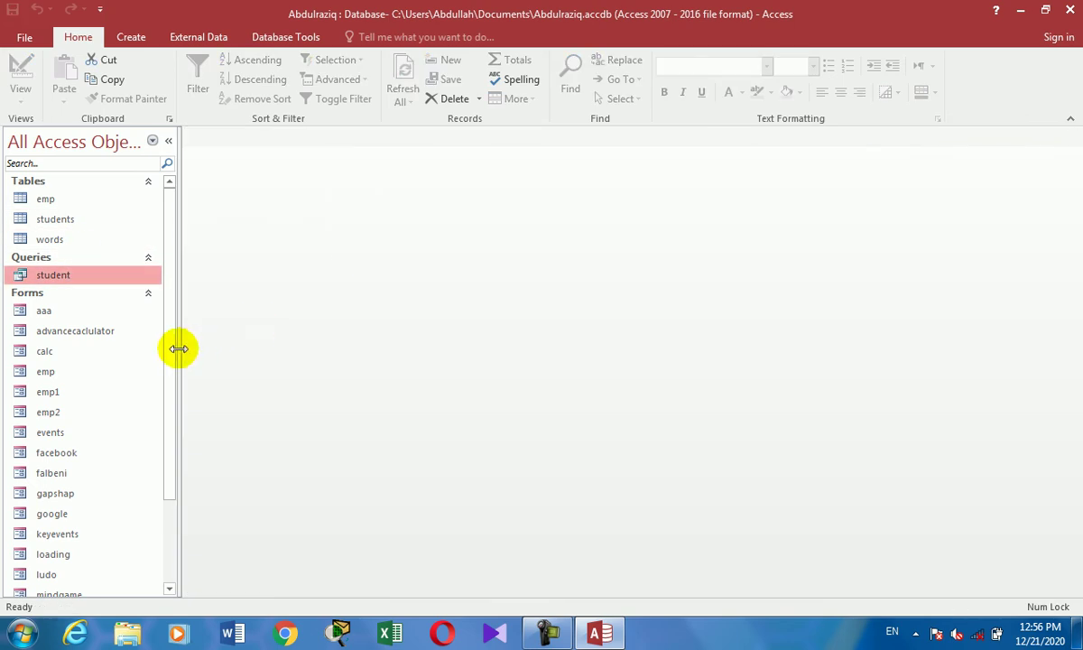
# Open the existing student form to examine its layout and search controls, and get it out of the way.
pyautogui.moveTo(166, 356); pyautogui.dragTo(169, 443)
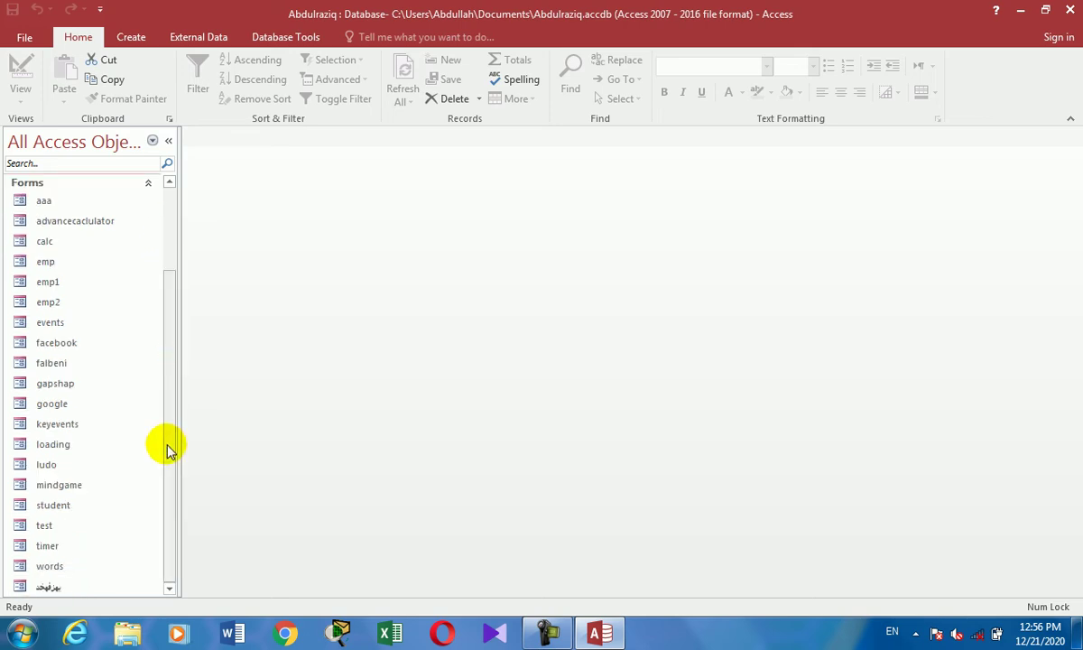
pyautogui.click(74, 487)
pyautogui.doubleClick(65, 505)
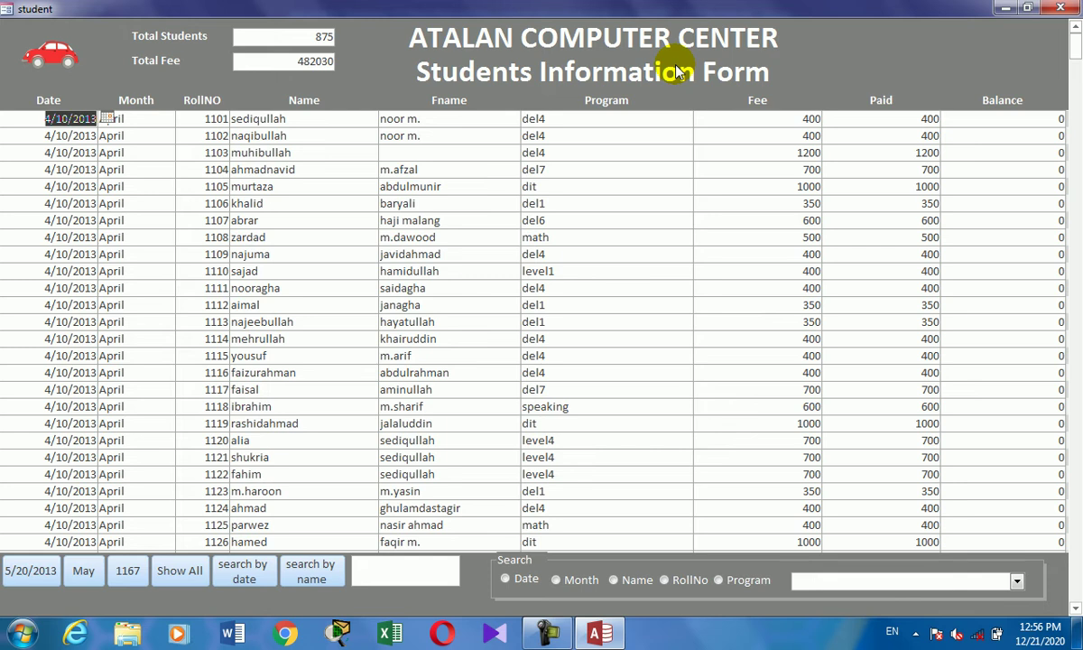
pyautogui.click(1004, 8)
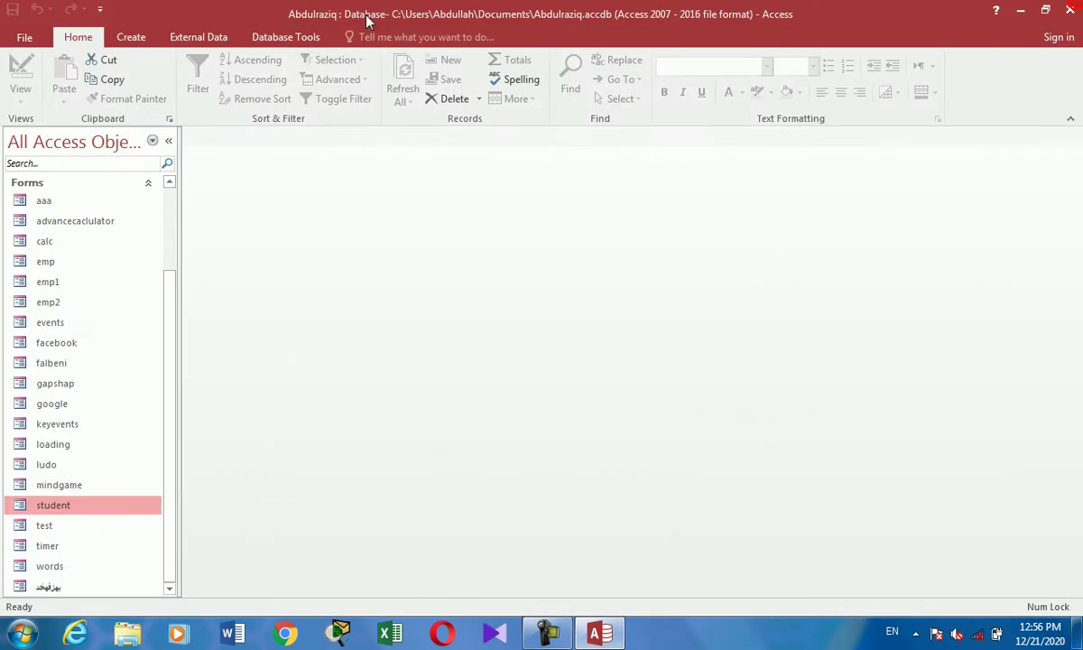
# Create a blank form in Design View and save it as studentsprint.
pyautogui.click(132, 40)
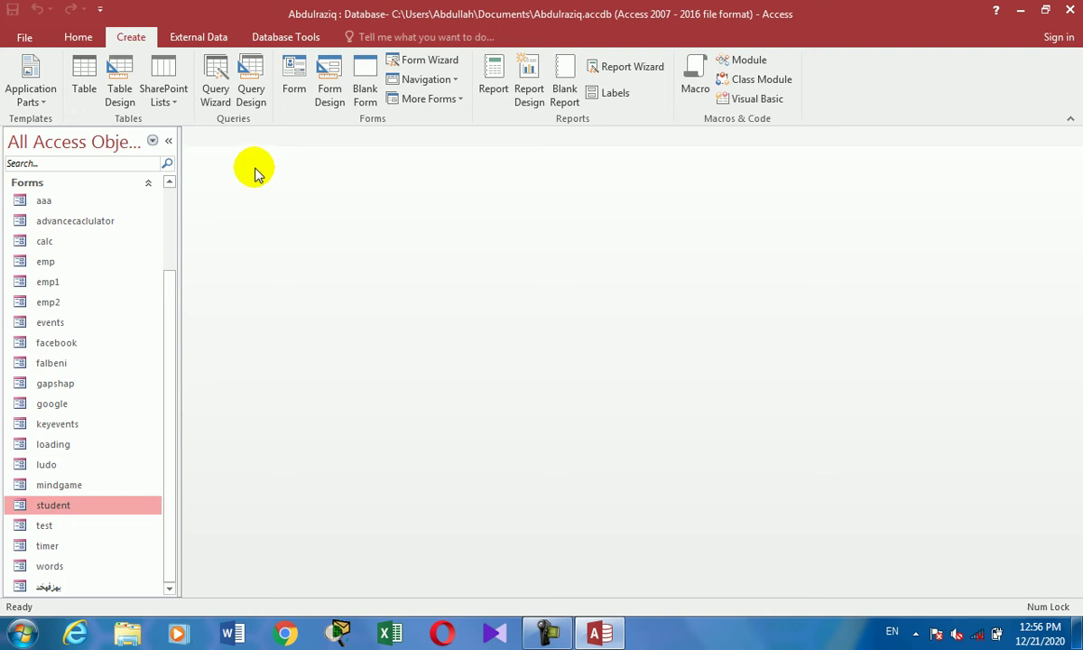
pyautogui.click(330, 91)
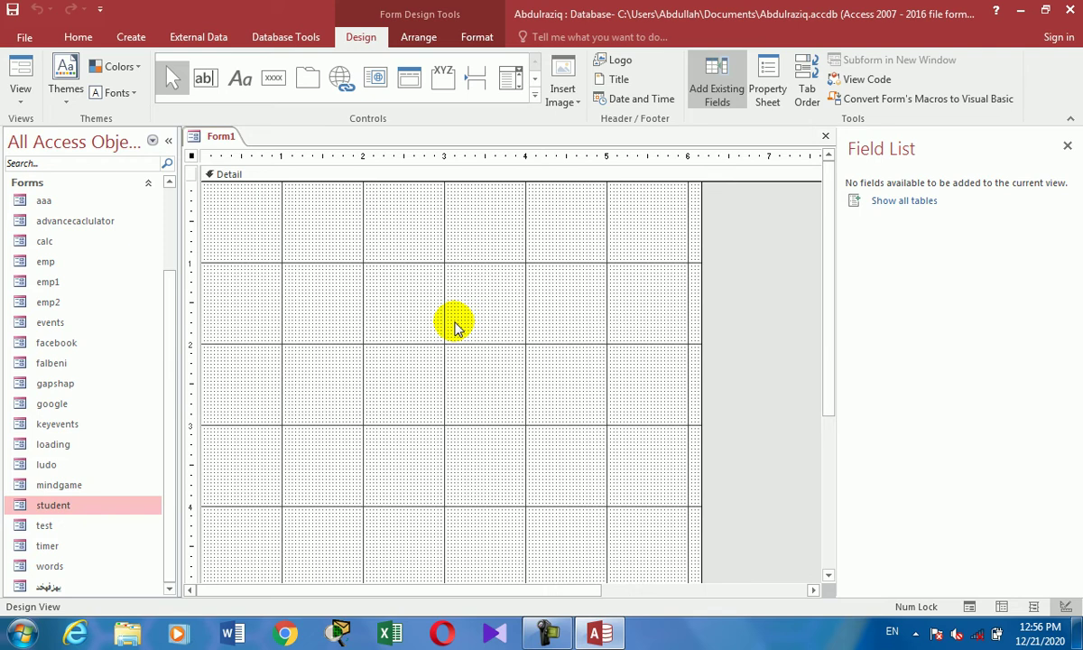
pyautogui.hotkey('ctrl', 's')
pyautogui.write('studentsprint')
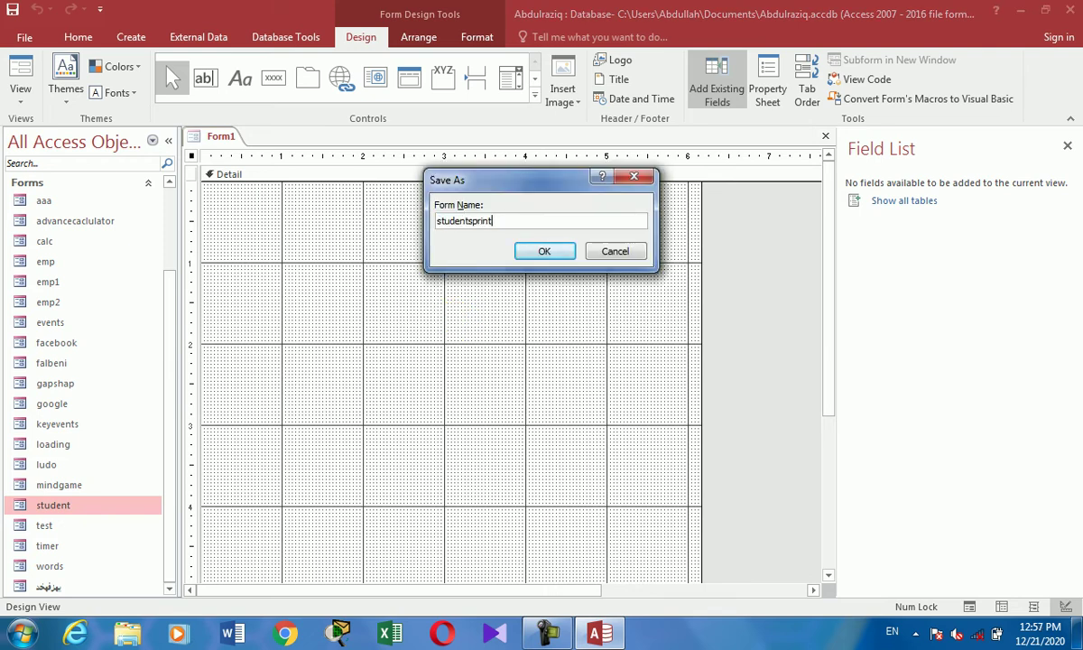
pyautogui.press('Return')
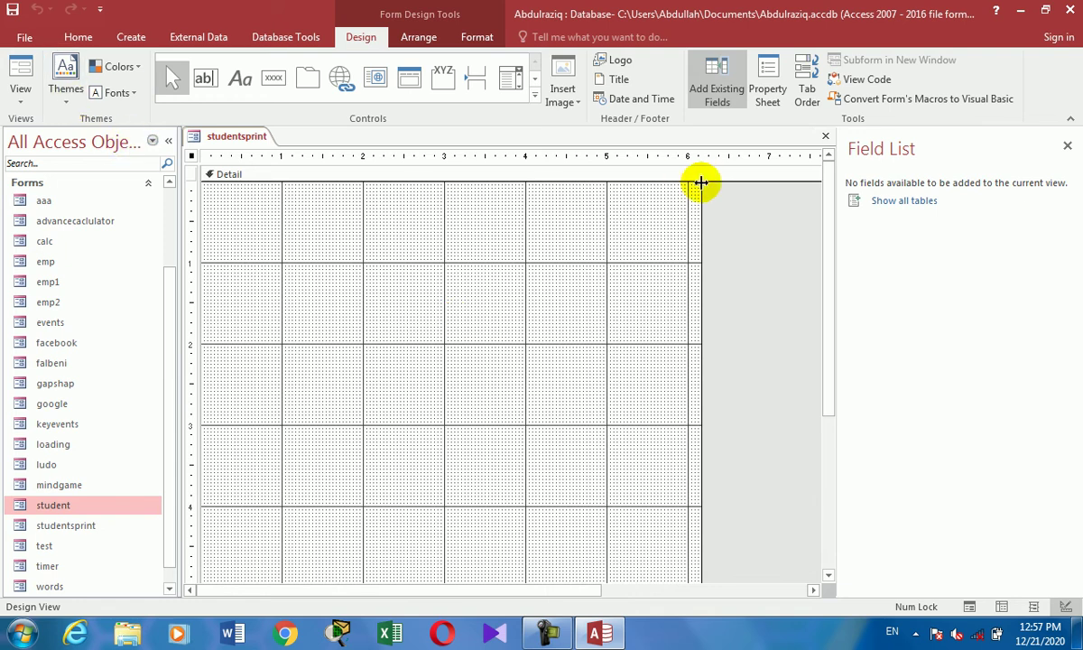
# Make the studentsprint form a pop-up by setting its Pop Up property to Yes.
pyautogui.click(768, 86)
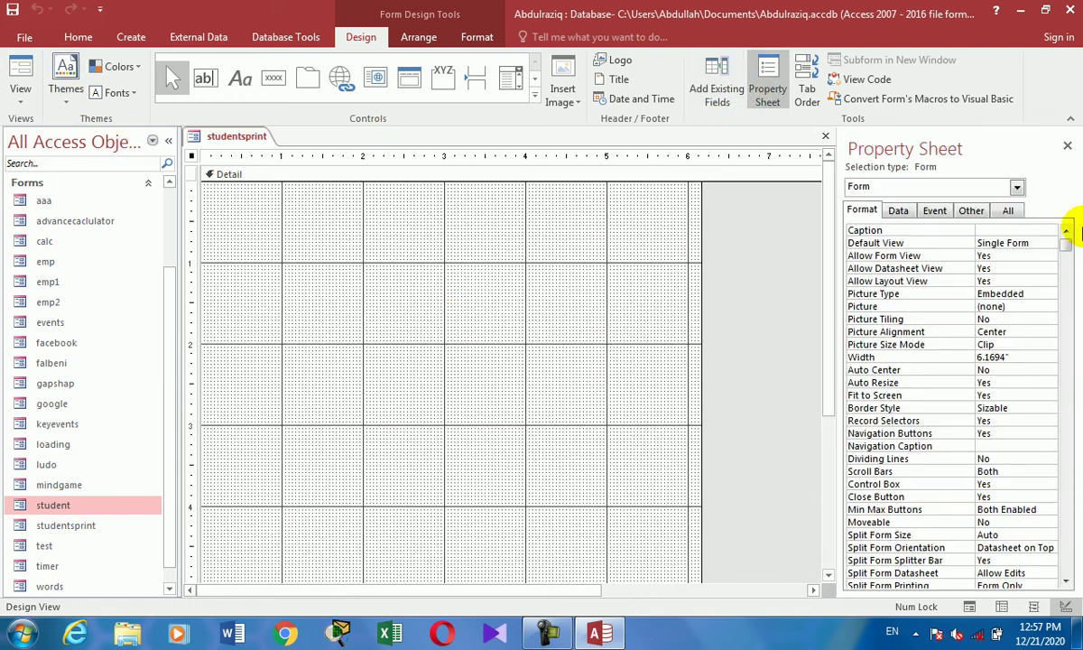
pyautogui.click(971, 211)
pyautogui.doubleClick(1037, 230)
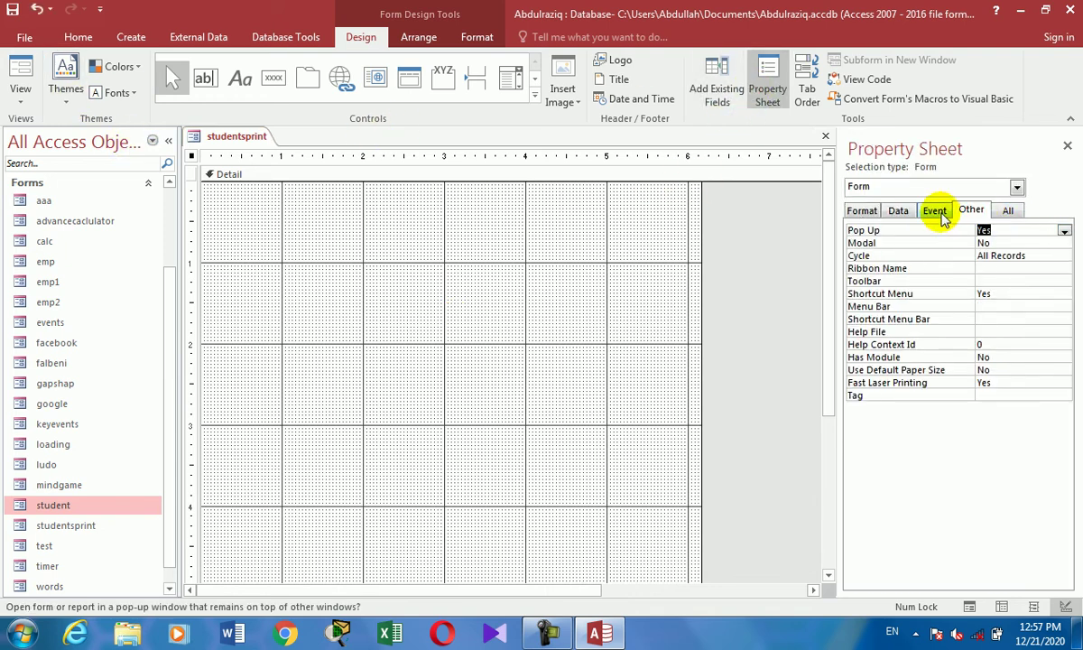
# Set the form's Allow Datasheet View and Allow Layout View properties to No.
pyautogui.click(898, 211)
pyautogui.click(862, 211)
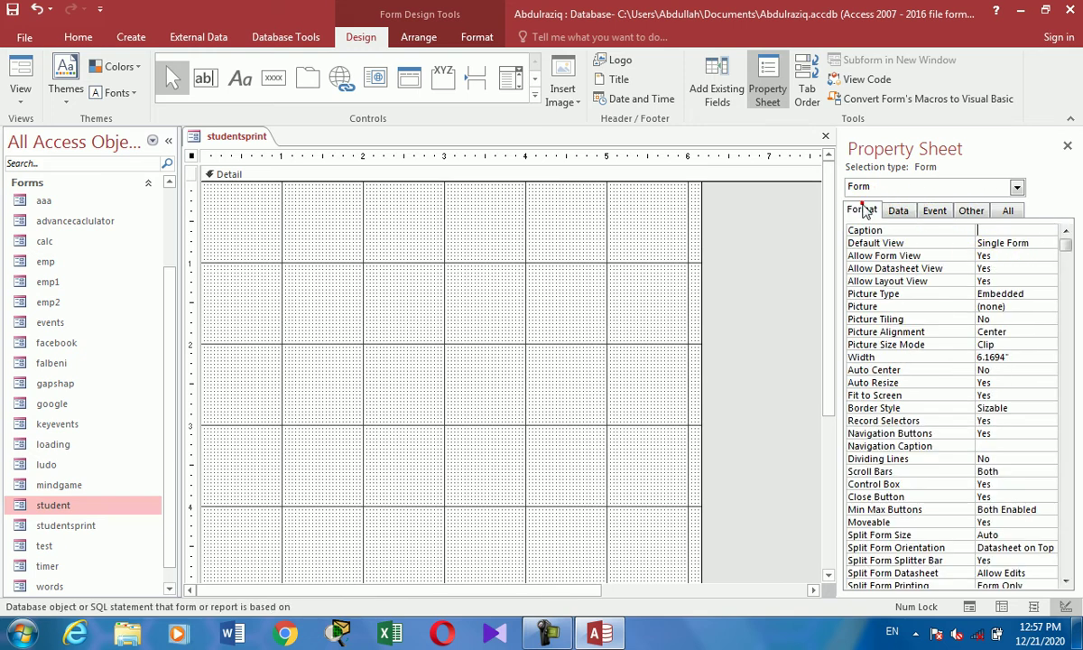
pyautogui.click(900, 268)
pyautogui.write('n')
pyautogui.press('Return')
pyautogui.write('n')
pyautogui.press('Return')
# Set the form's Border Style to Thin and its Record Selectors to No.
pyautogui.press('Return')
pyautogui.press('Return')
pyautogui.press('Return')
pyautogui.press('Return')
pyautogui.press('Return')
pyautogui.press('Return')
pyautogui.press('Return')
pyautogui.press('Return')
pyautogui.press('Return')
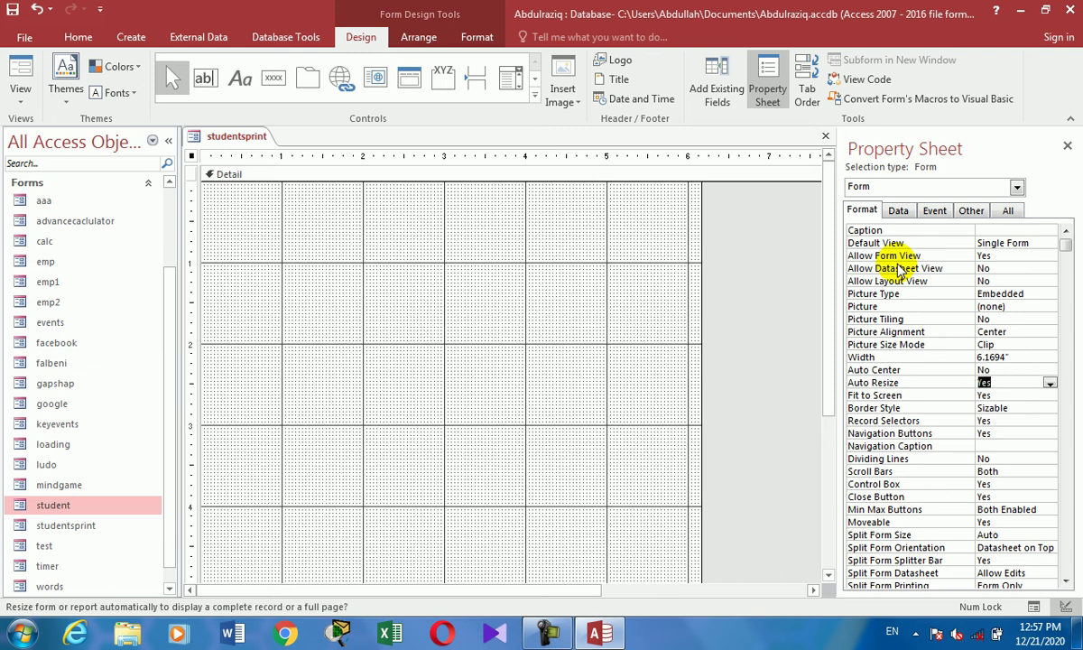
pyautogui.write('t')
pyautogui.press('Return')
pyautogui.write('n')
pyautogui.press('Return')
# Set the form's Navigation Buttons and Dividing Lines to No and its Scroll Bars to Neither.
pyautogui.write('n')
pyautogui.press('Return')
pyautogui.press('Return')
pyautogui.write('n')
pyautogui.press('Return')
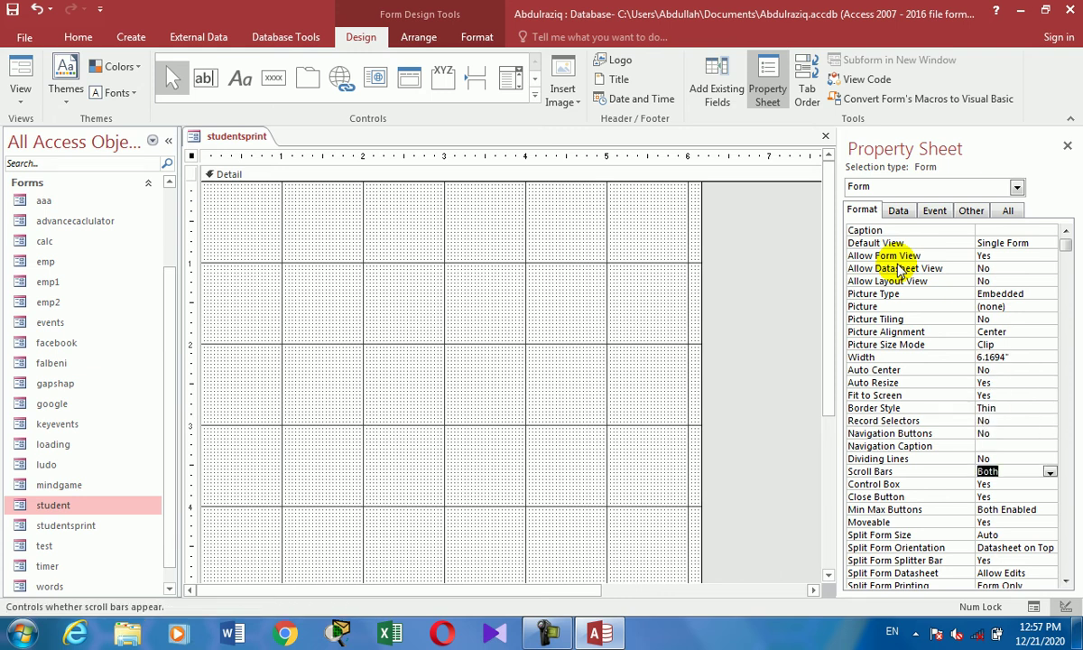
pyautogui.write('n')
pyautogui.press('Return')
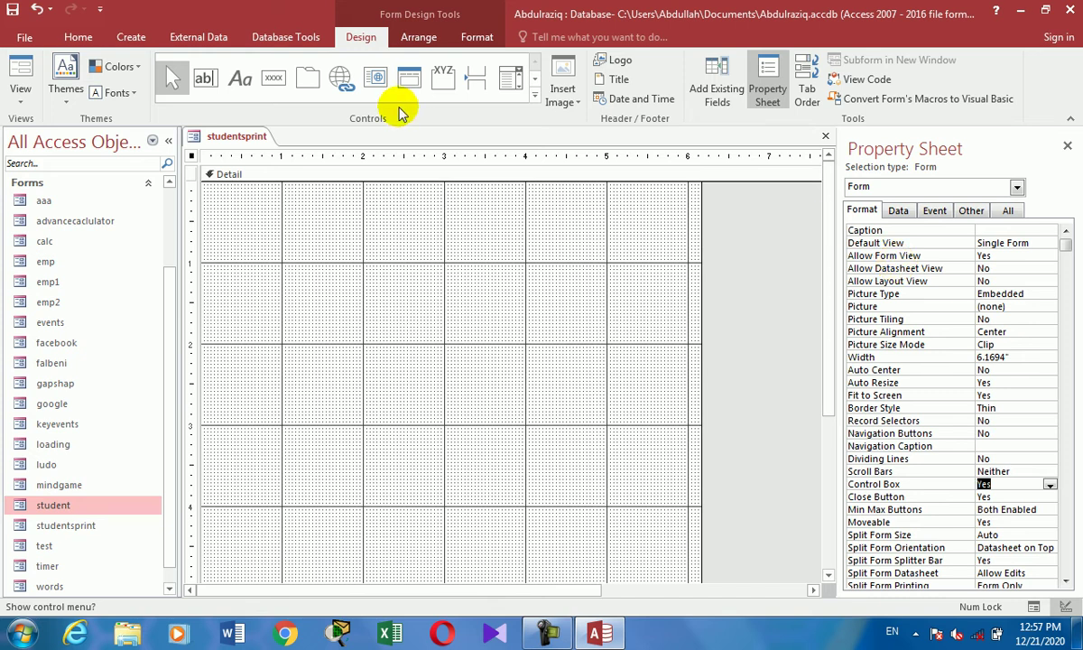
# Preview the empty studentsprint form in Form View and return to Design View.
pyautogui.click(27, 60)
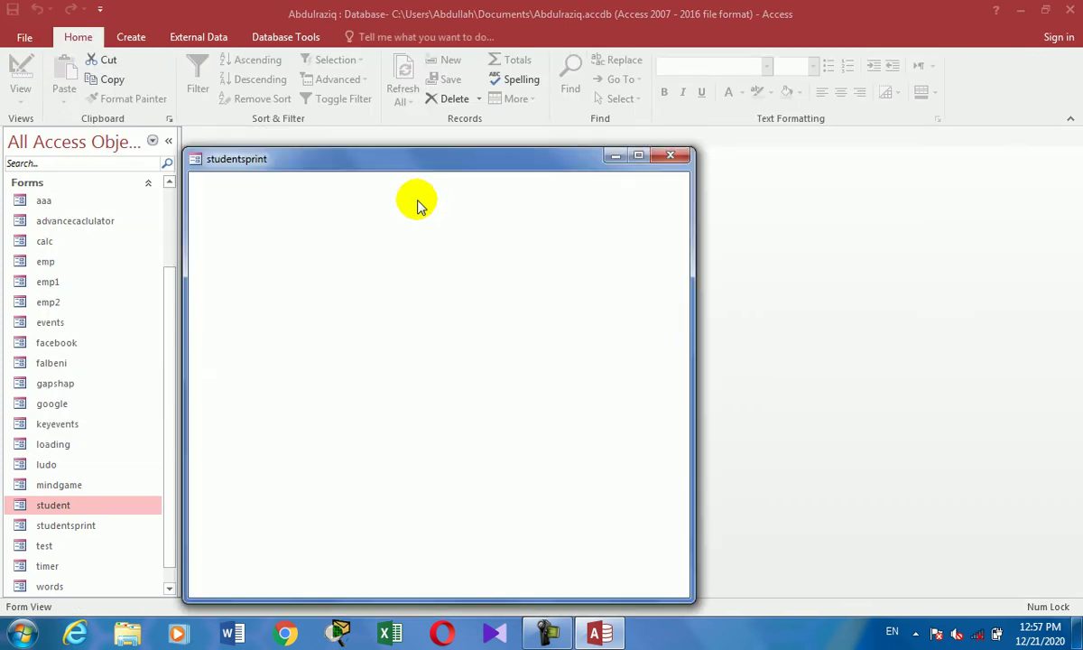
pyautogui.click(391, 169)
pyautogui.rightClick(490, 170)
pyautogui.click(544, 201)
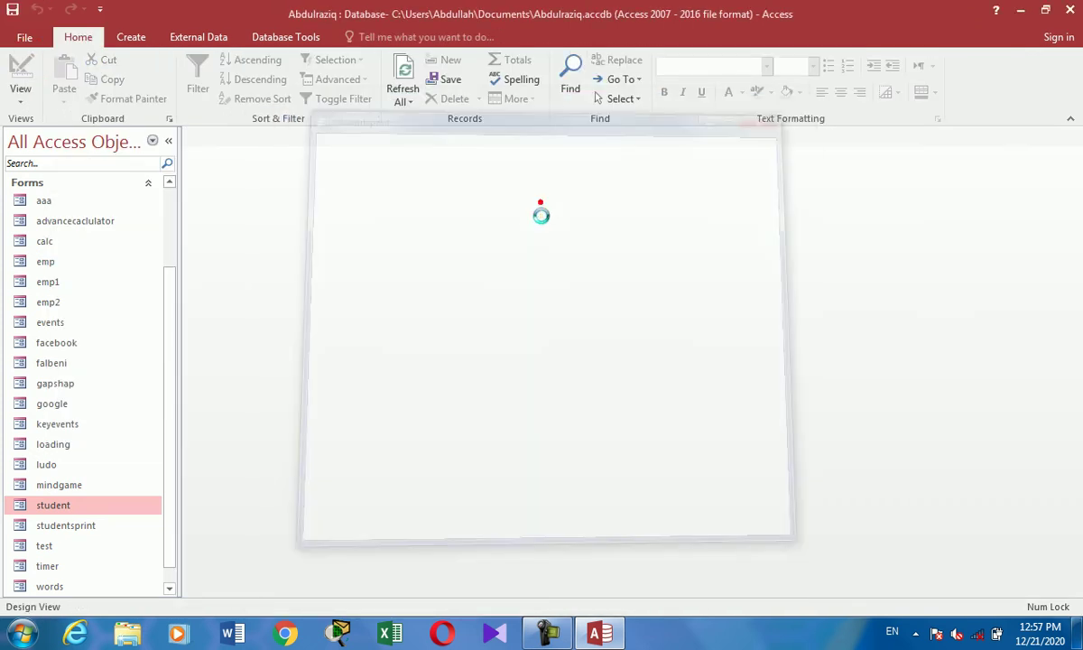
# Draw a command button about 1.29" by 0.58" in the form's upper-left corner without the wizard, captioned Print Preview.
pyautogui.click(276, 80)
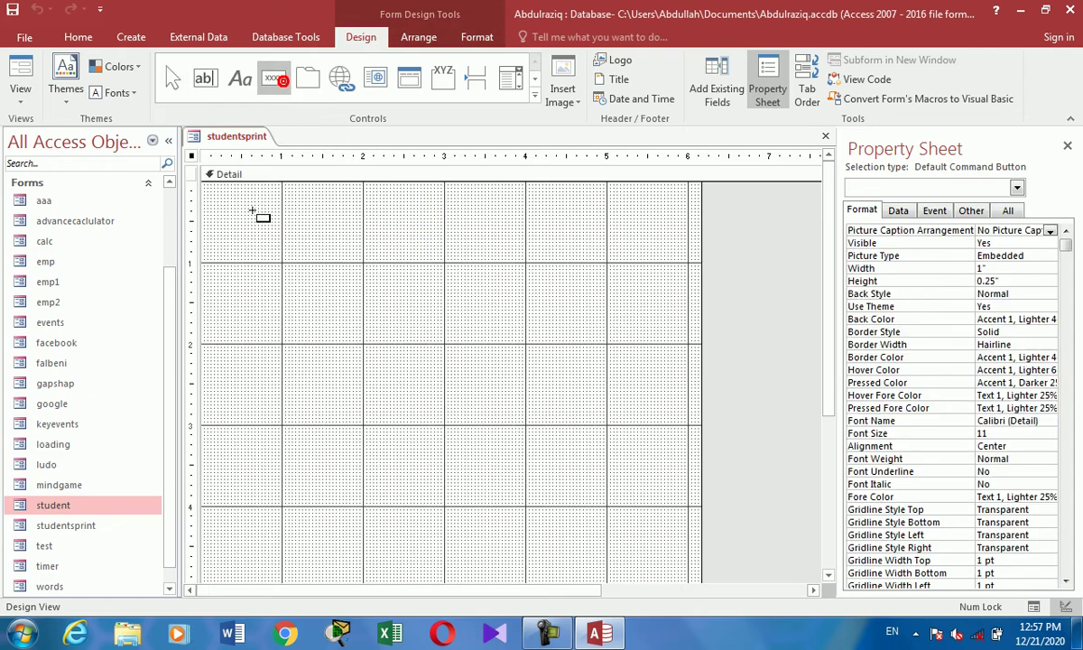
pyautogui.moveTo(207, 192); pyautogui.dragTo(183, 195)
pyautogui.click(483, 358)
pyautogui.click(296, 219)
pyautogui.write('P')
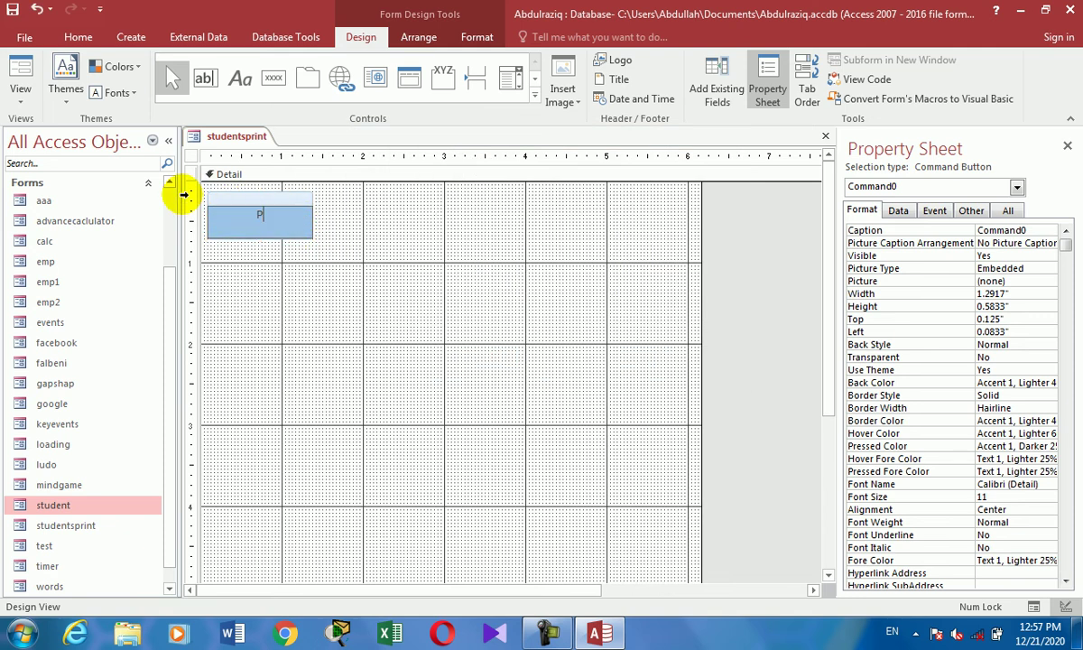
pyautogui.write('rint Preview')
pyautogui.click(285, 267)
# Duplicate the Print Preview button, place the copy directly to its right, and caption it Print.
pyautogui.click(268, 226)
pyautogui.hotkey('ctrl', 'c')
pyautogui.hotkey('ctrl', 'v')
pyautogui.moveTo(291, 249); pyautogui.dragTo(318, 214)
pyautogui.write('Print')
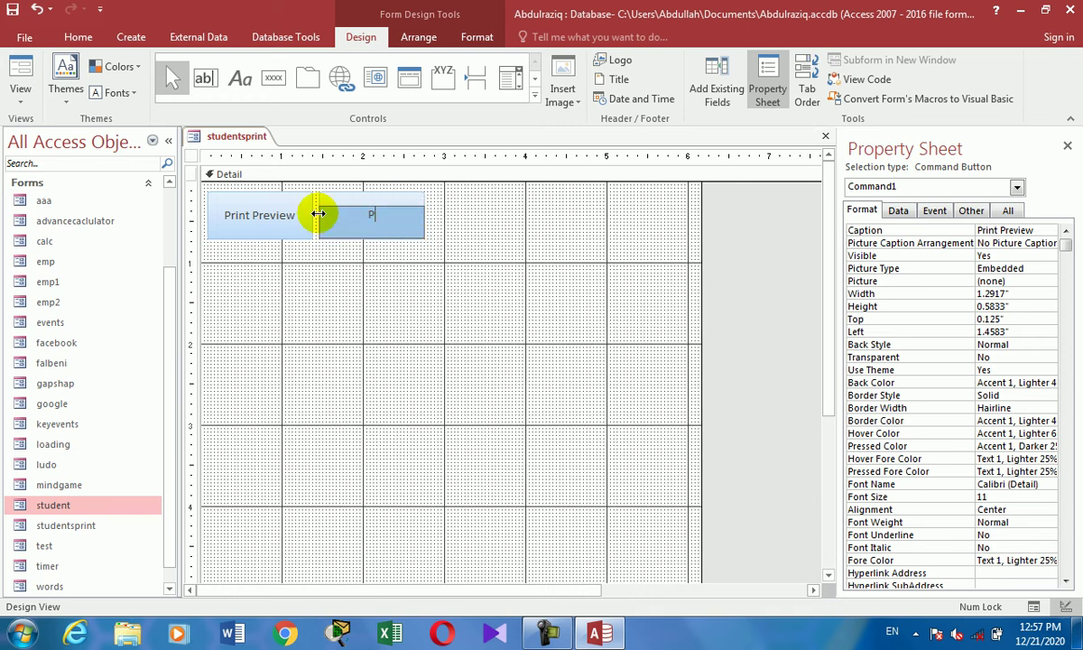
pyautogui.click(393, 287)
# Display studentsprint in Form View, try the Print Preview and Print buttons, and close the form.
pyautogui.click(20, 71)
pyautogui.click(270, 228)
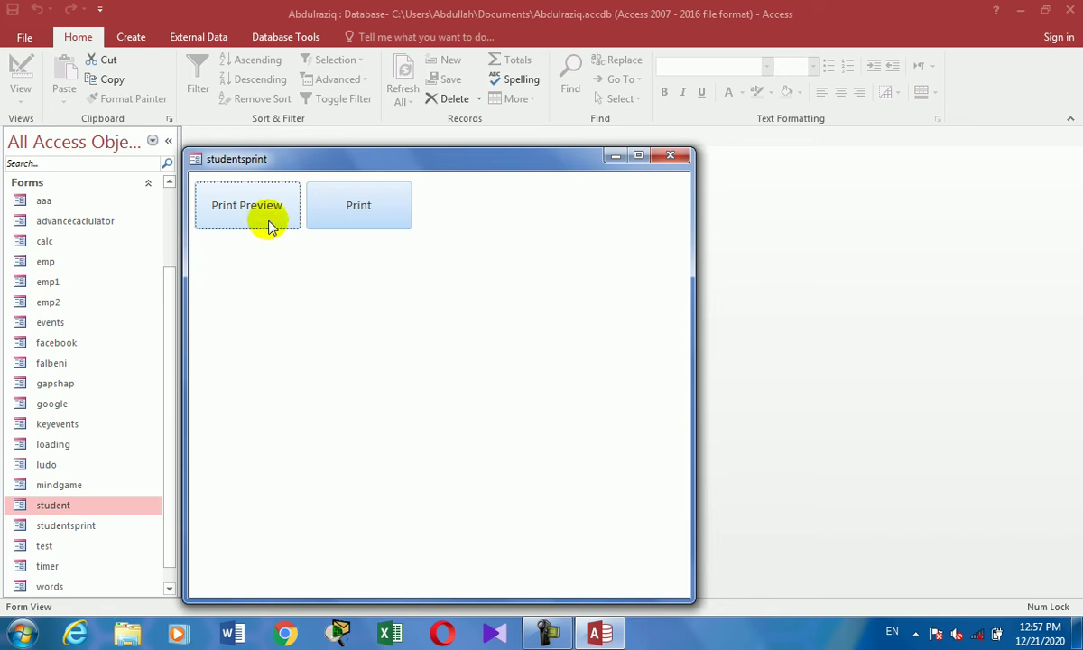
pyautogui.click(353, 233)
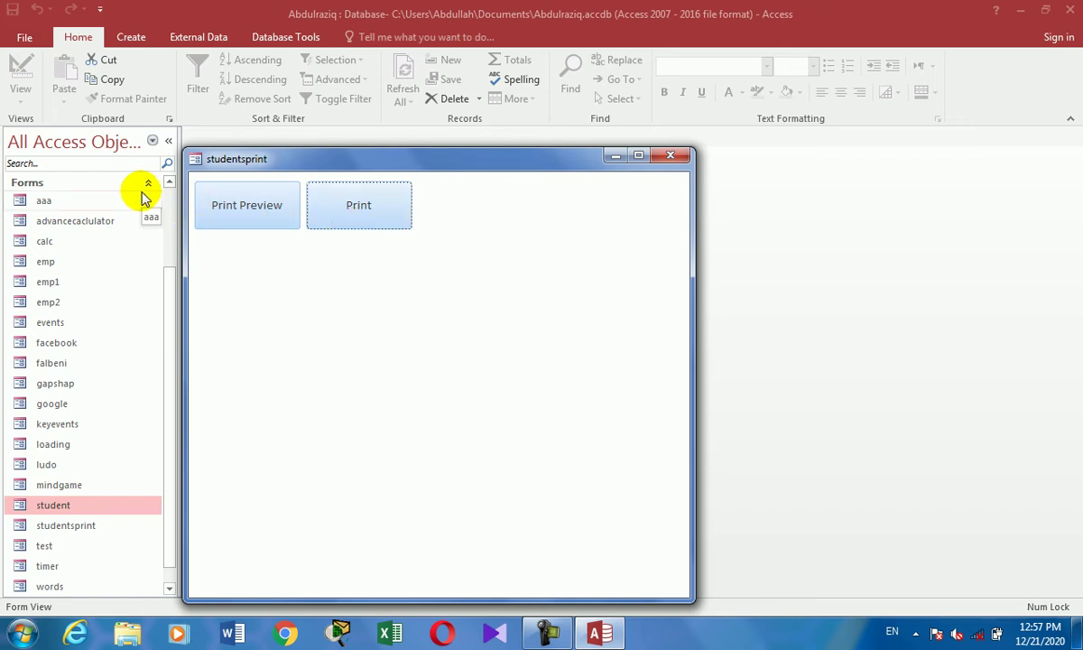
pyautogui.click(665, 160)
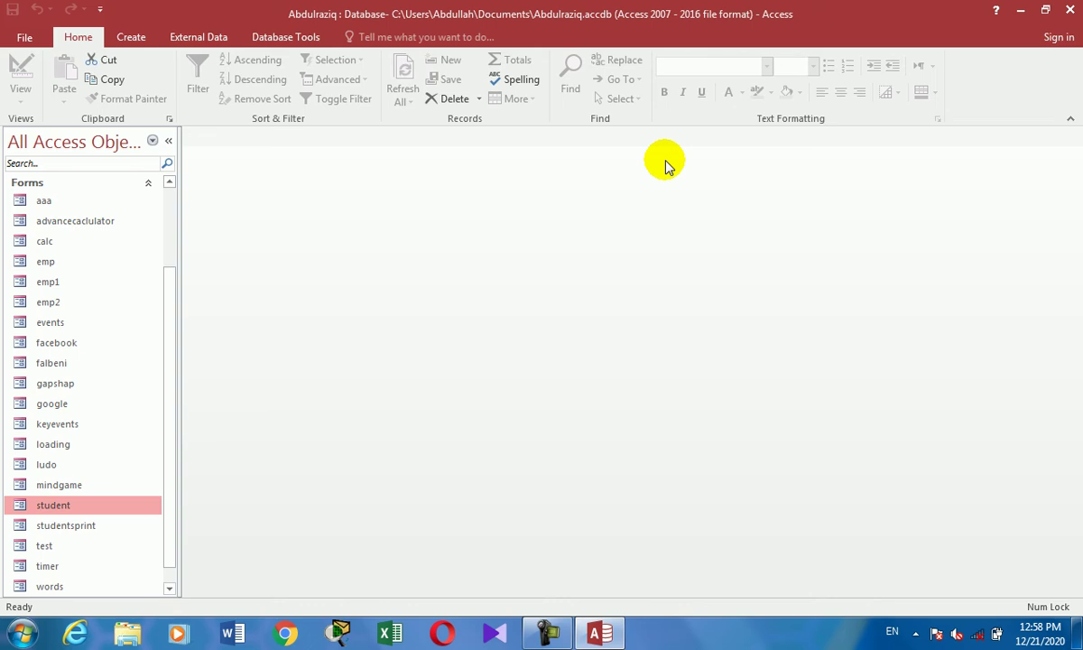
# Review the student query's records as the source for a report and close the query.
pyautogui.moveTo(168, 386); pyautogui.dragTo(162, 261)
pyautogui.doubleClick(80, 275)
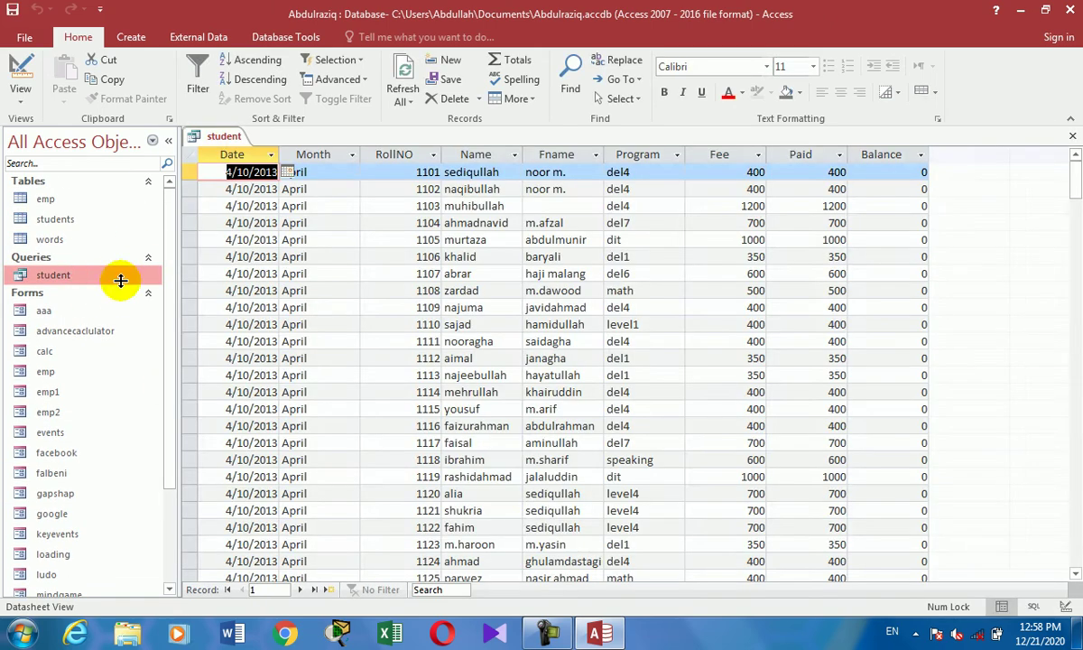
pyautogui.hotkey('ctrl', 'w')
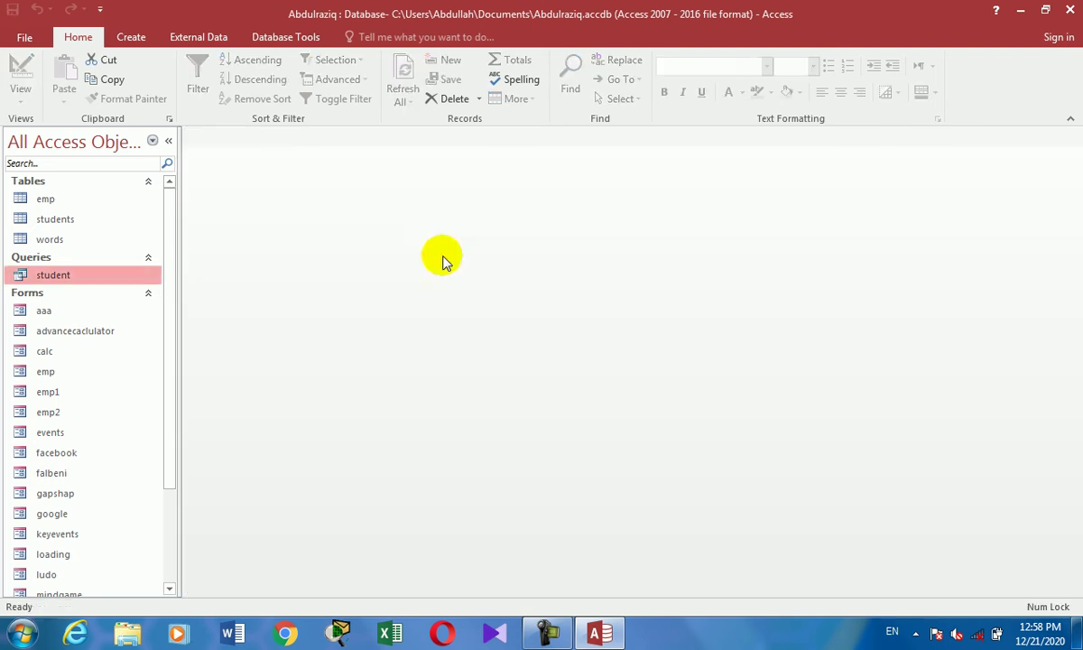
# Start the Report Wizard on the student query and include all of its fields in the report.
pyautogui.click(130, 37)
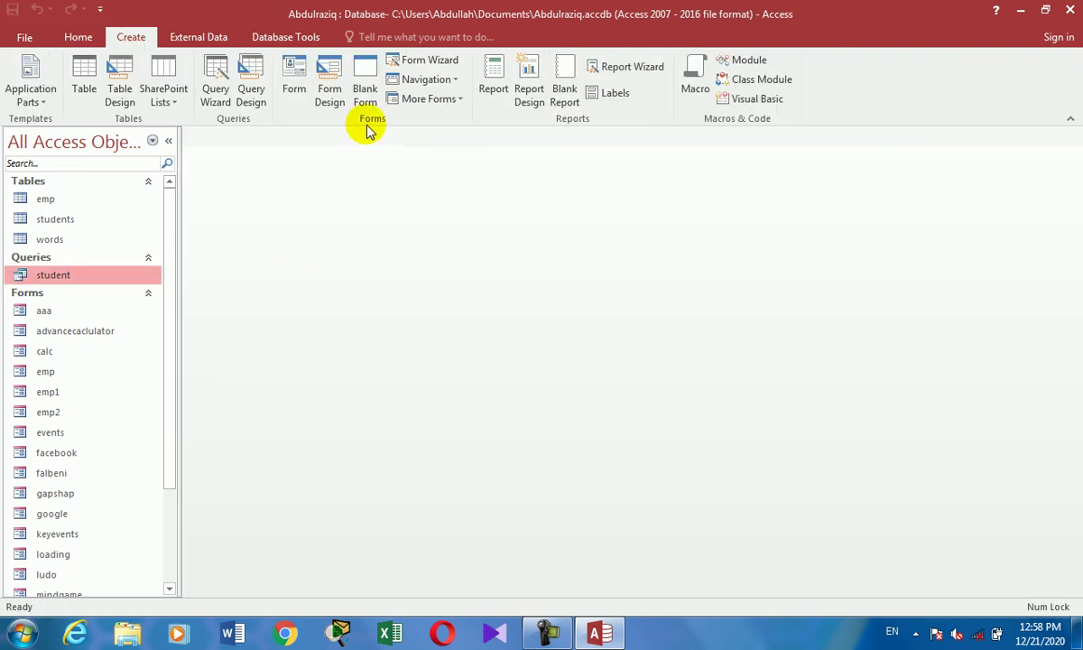
pyautogui.click(633, 65)
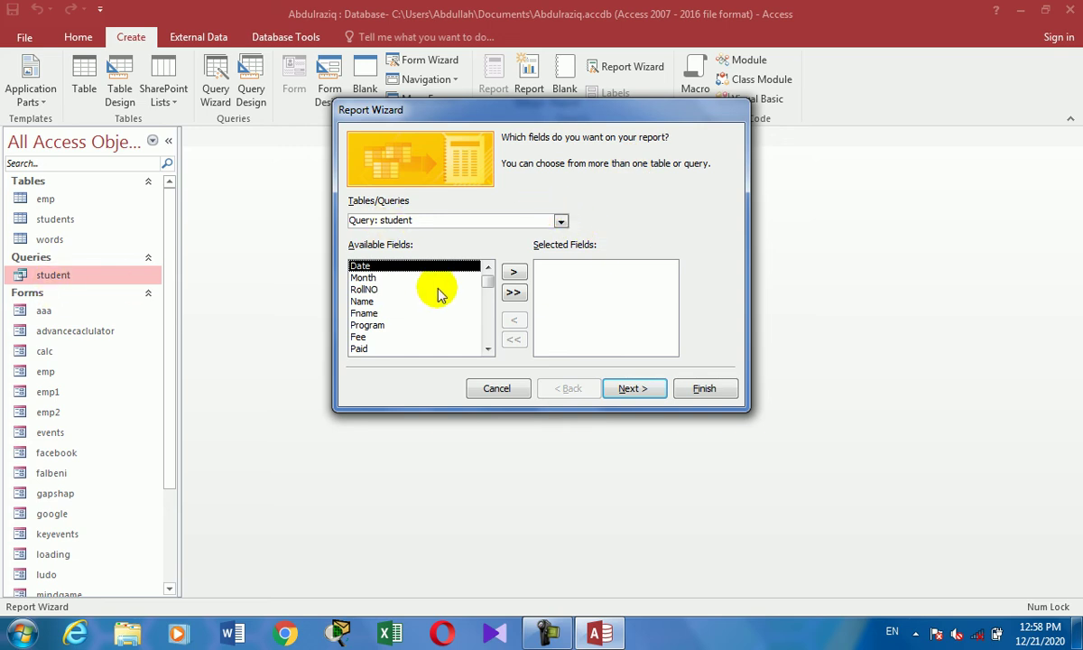
pyautogui.click(512, 293)
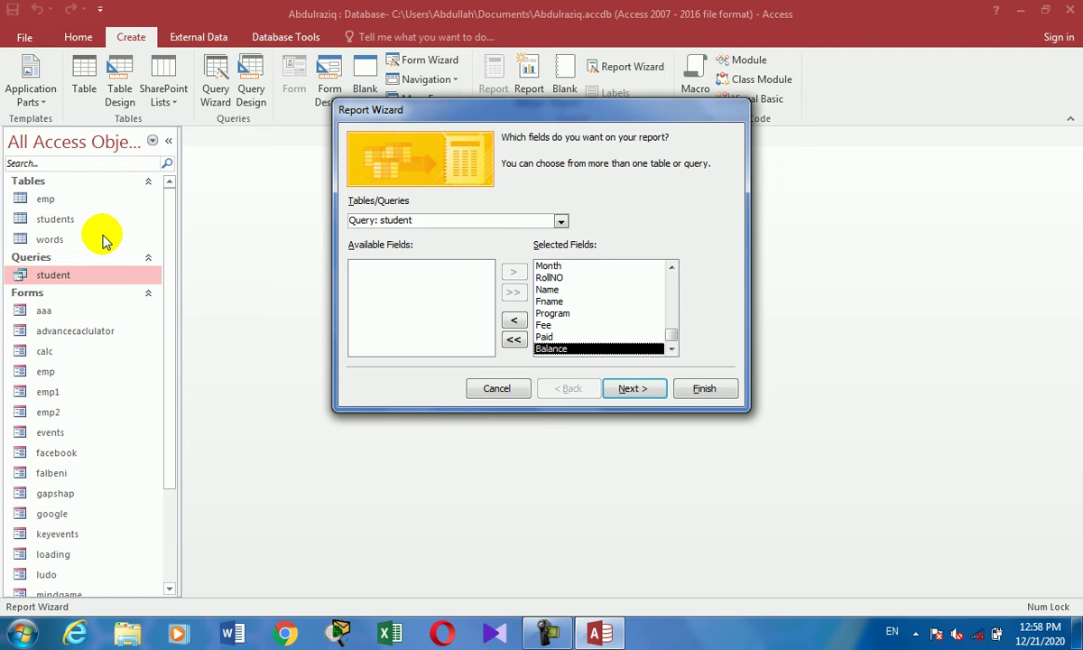
# Finish the report wizard with the tabular layout, portrait orientation and the title student, and preview the report.
pyautogui.click(629, 388)
pyautogui.click(629, 388)
pyautogui.click(629, 388)
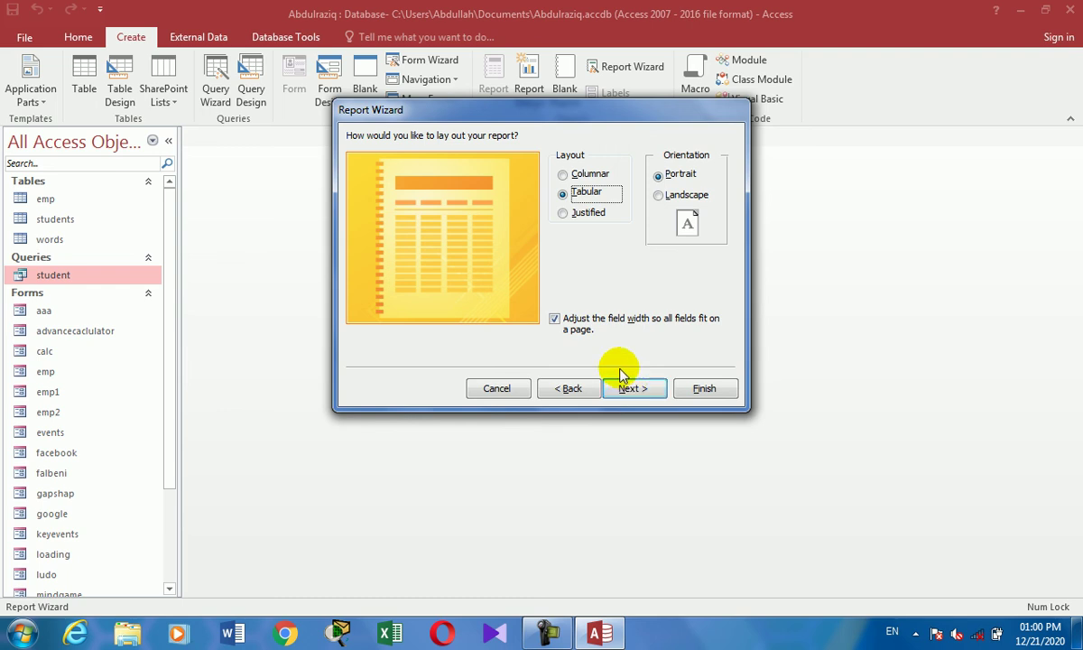
pyautogui.click(632, 389)
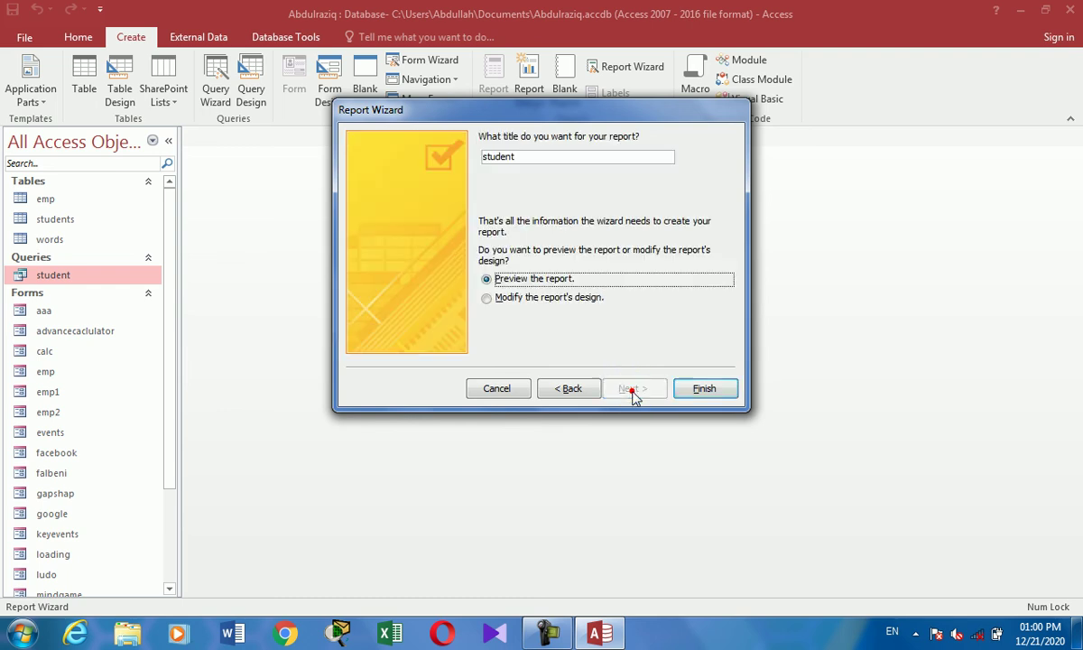
pyautogui.click(713, 388)
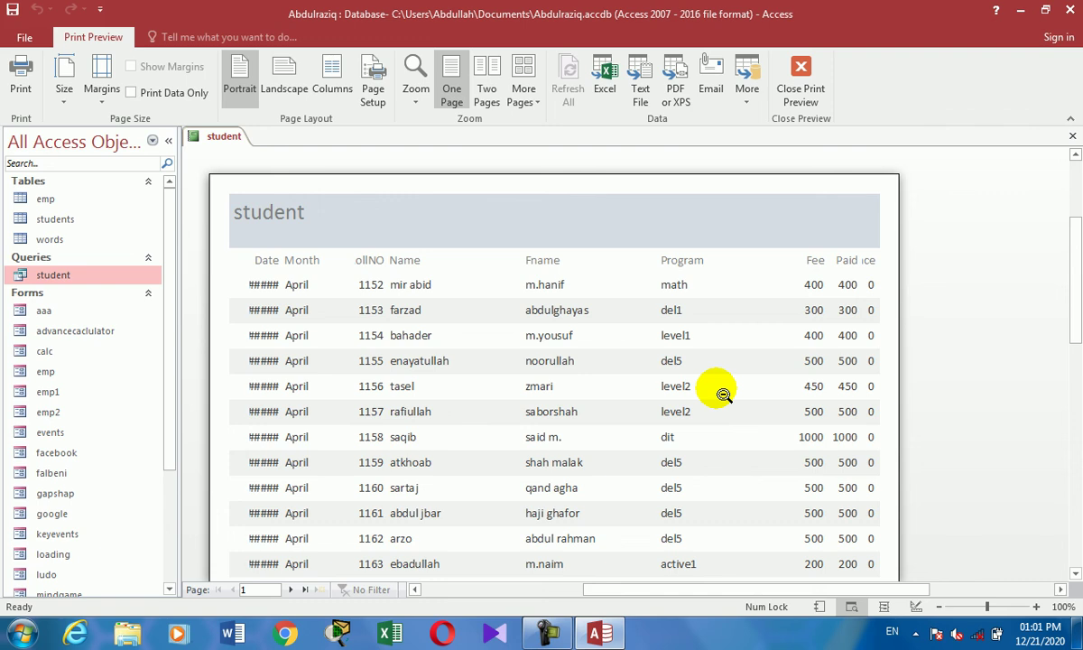
# Try landscape orientation, return the report to portrait, and switch it to Design View.
pyautogui.click(290, 86)
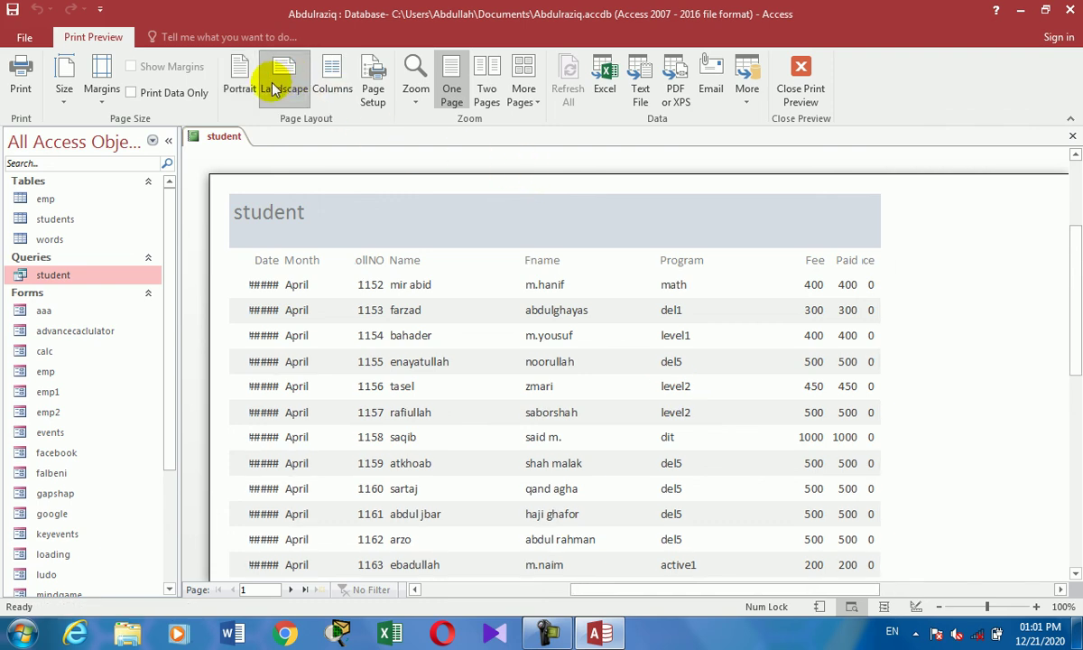
pyautogui.click(239, 86)
pyautogui.rightClick(549, 218)
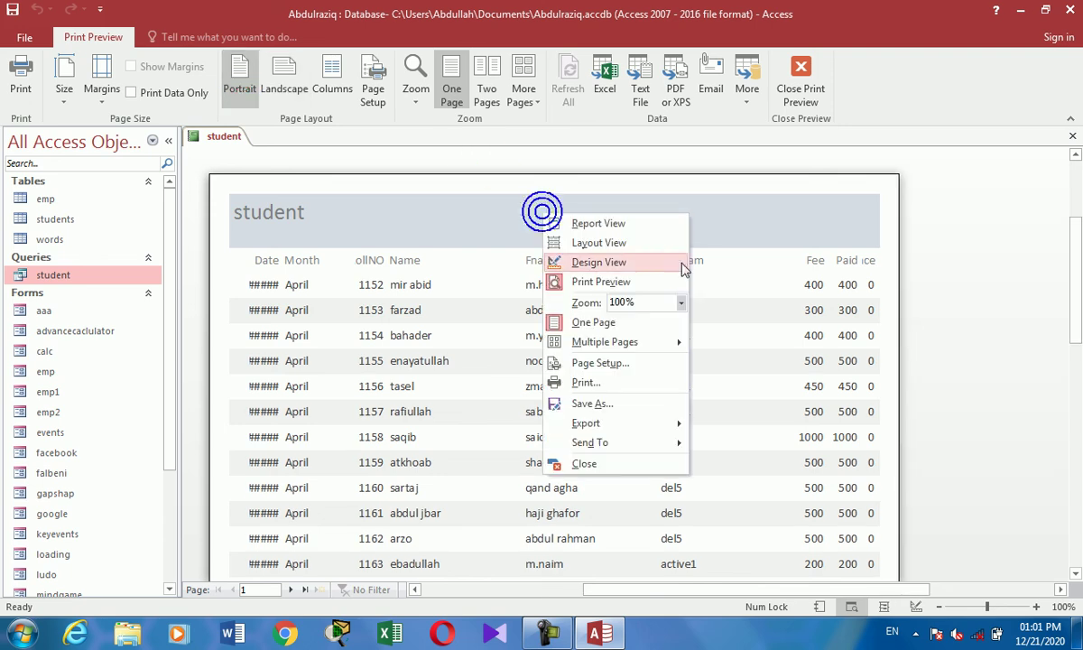
pyautogui.click(600, 259)
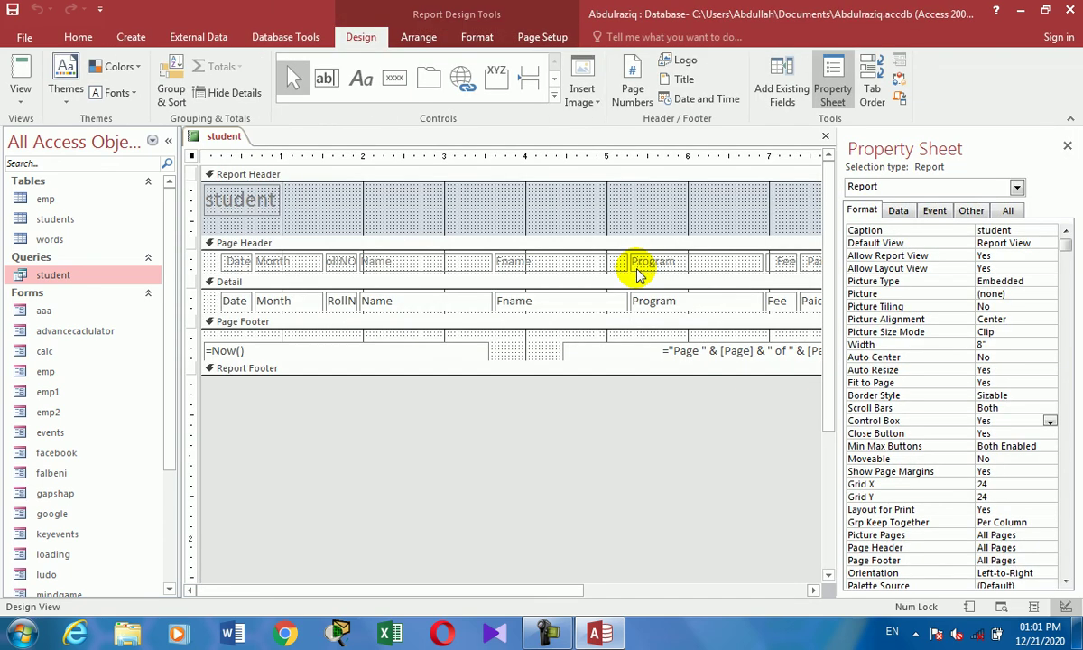
# Close the Property Sheet and delete the student title label from the Report Header.
pyautogui.click(1067, 145)
pyautogui.click(264, 200)
pyautogui.click(262, 199)
pyautogui.press('Delete')
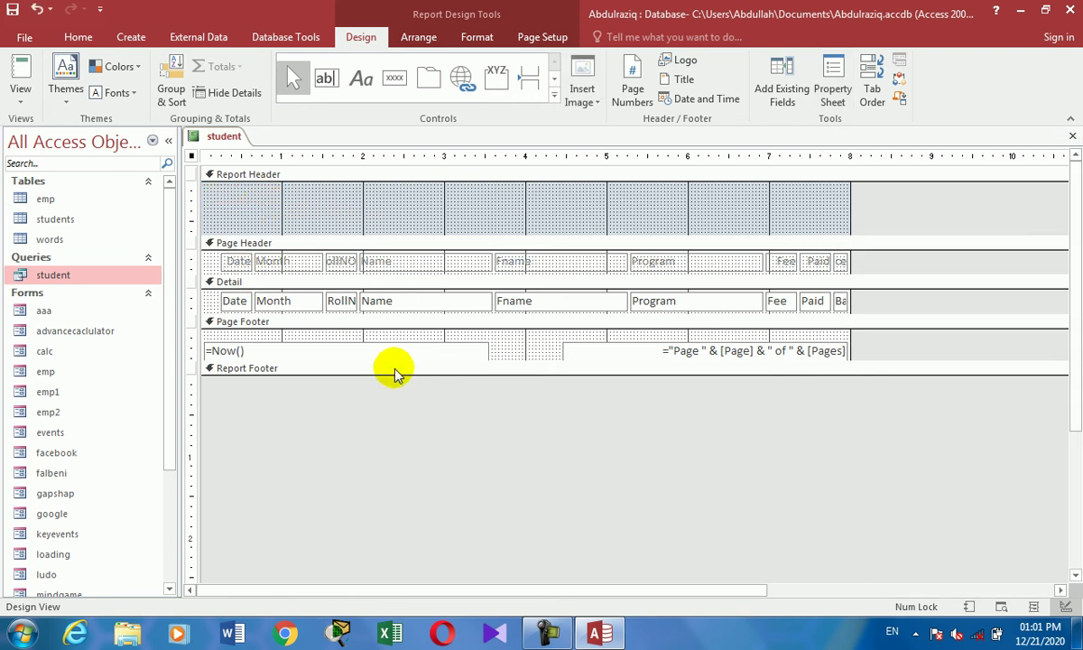
# Narrow the Program label and text box together so they end at about 6.4 inches on the ruler.
pyautogui.click(702, 263)
pyautogui.keyDown('shift'); pyautogui.click(705, 300); pyautogui.keyUp('shift')
pyautogui.press('Delete')
pyautogui.hotkey('ctrl', 'z')
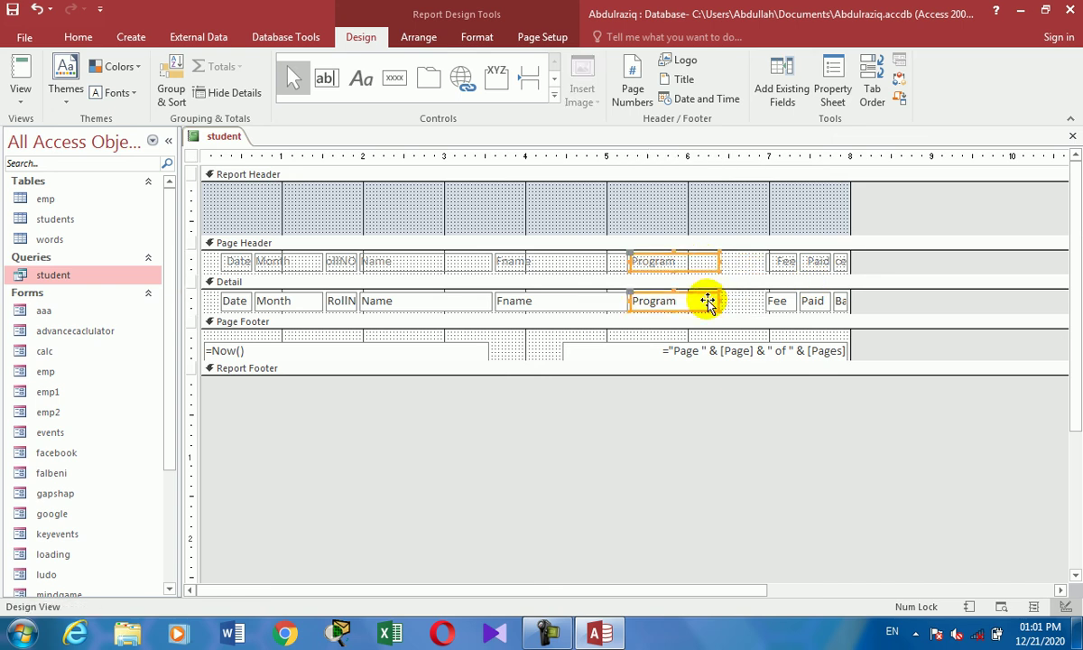
# Narrow the Fname label and text box together to about 1.1 inches wide.
pyautogui.click(593, 300)
pyautogui.keyDown('shift'); pyautogui.click(575, 264); pyautogui.keyUp('shift')
pyautogui.hotkey('shift', 'Left')
pyautogui.hotkey('shift', 'Left')
pyautogui.hotkey('shift', 'Left')
pyautogui.hotkey('shift', 'Left')
pyautogui.hotkey('shift', 'Left')
pyautogui.hotkey('shift', 'Left')
pyautogui.hotkey('shift', 'Left')
pyautogui.hotkey('shift', 'Left')
pyautogui.hotkey('shift', 'Left')
pyautogui.hotkey('shift', 'Left')
pyautogui.hotkey('shift', 'Left')
pyautogui.hotkey('shift', 'Left')
# Narrow the Program label and text box a little more and move them left against the Fname column.
pyautogui.moveTo(616, 259); pyautogui.dragTo(653, 301)
pyautogui.hotkey('shift', 'Left')
pyautogui.hotkey('shift', 'Left')
pyautogui.hotkey('shift', 'Left')
pyautogui.hotkey('shift', 'Left')
pyautogui.hotkey('shift', 'Left')
pyautogui.hotkey('shift', 'Left')
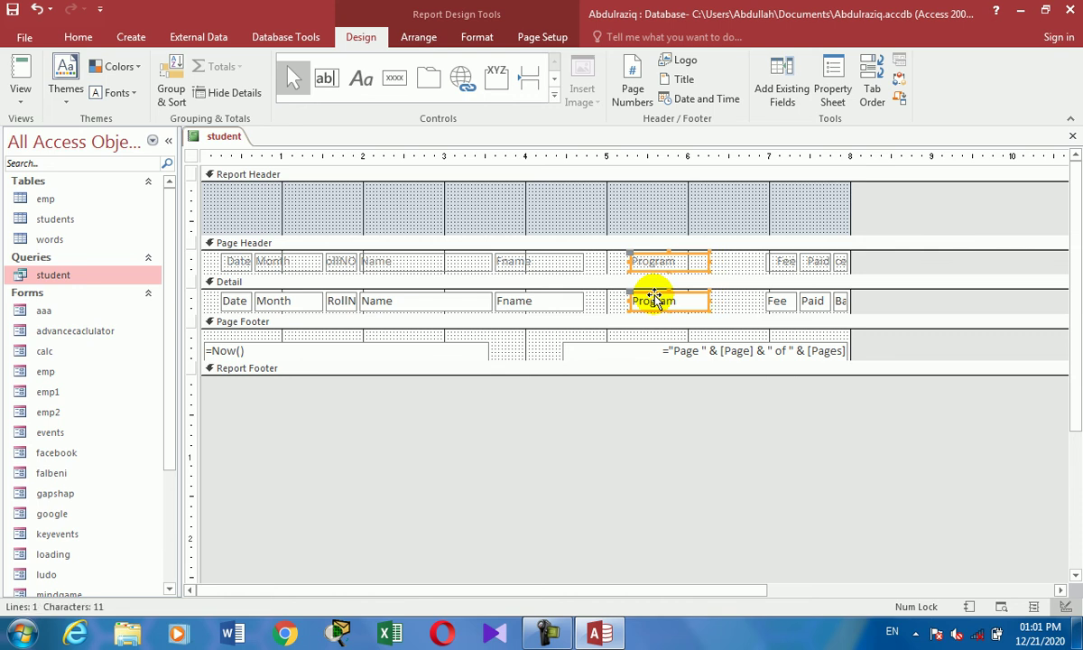
pyautogui.press('Left')
pyautogui.press('Left')
pyautogui.press('Left')
pyautogui.press('Left')
pyautogui.press('Left')
pyautogui.press('Left')
pyautogui.press('Left')
pyautogui.press('Left')
pyautogui.press('Left')
pyautogui.press('Left')
pyautogui.press('Left')
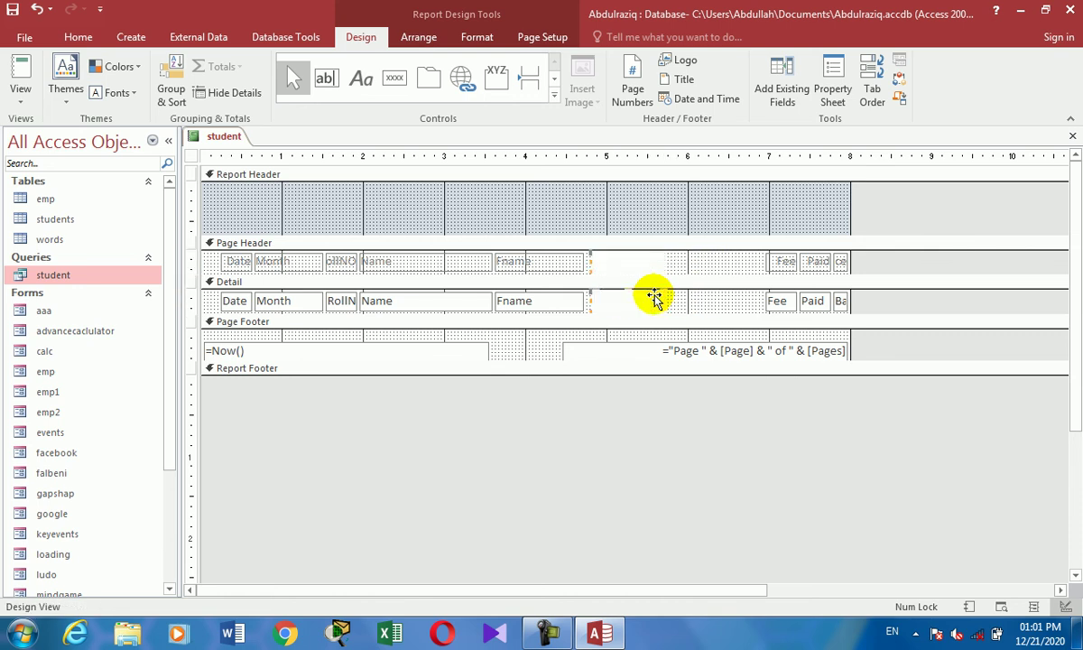
pyautogui.press('Left')
pyautogui.press('Left')
pyautogui.press('Left')
pyautogui.press('Left')
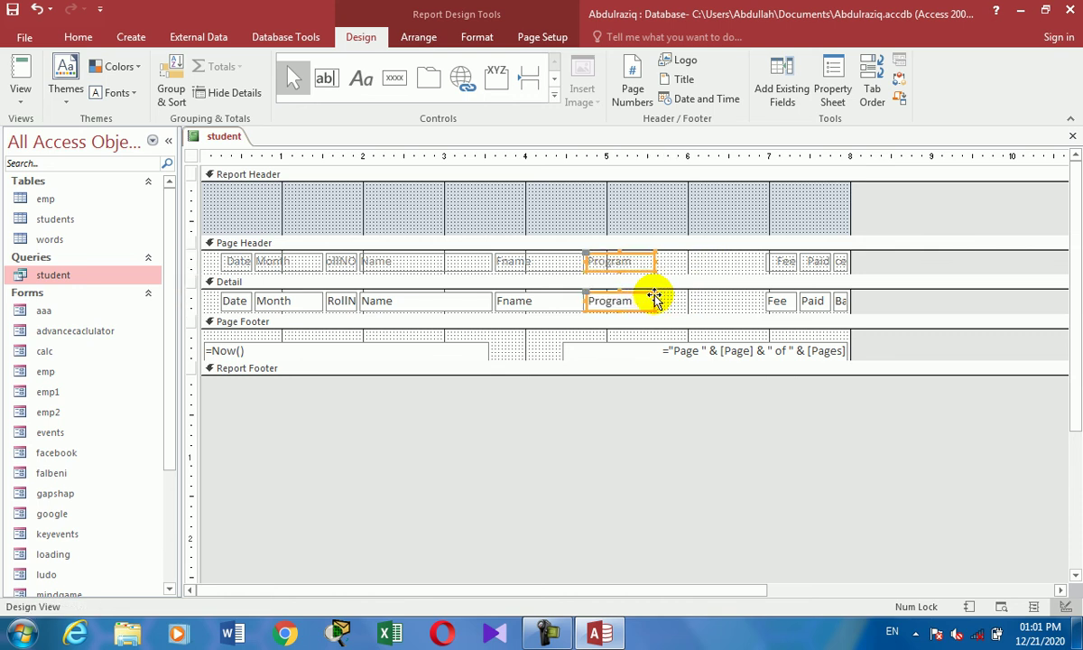
# Move the Fname and Program labels and text boxes right together so Fname starts at about 4 inches.
pyautogui.moveTo(704, 302); pyautogui.dragTo(540, 262)
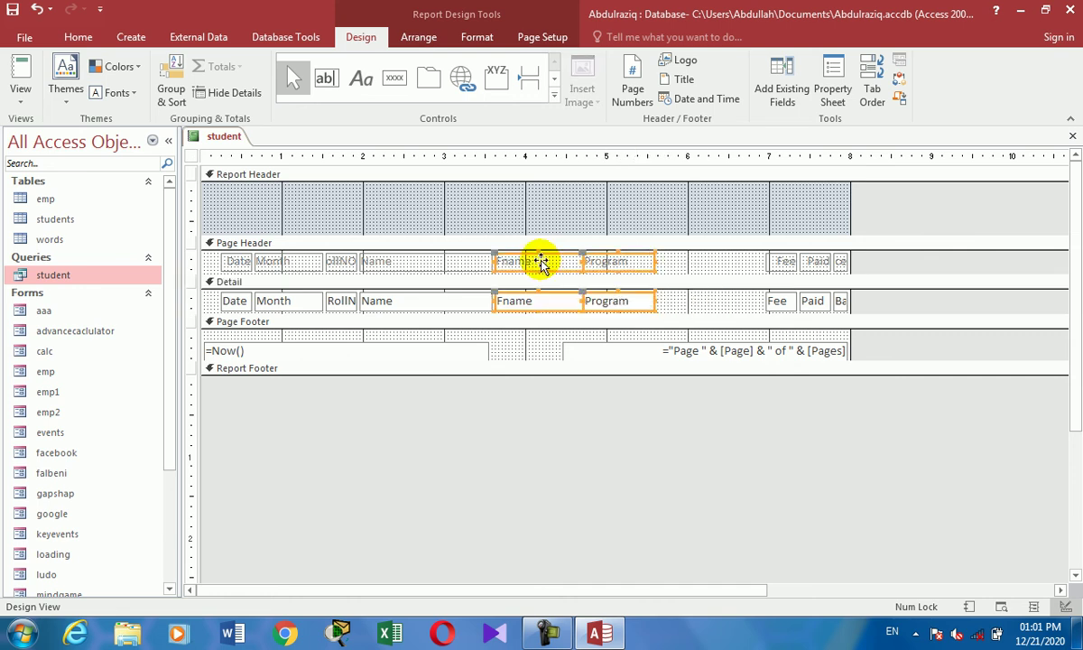
pyautogui.press('Right')
pyautogui.press('Right')
pyautogui.press('Right')
pyautogui.press('Right')
pyautogui.press('Right')
pyautogui.press('Right')
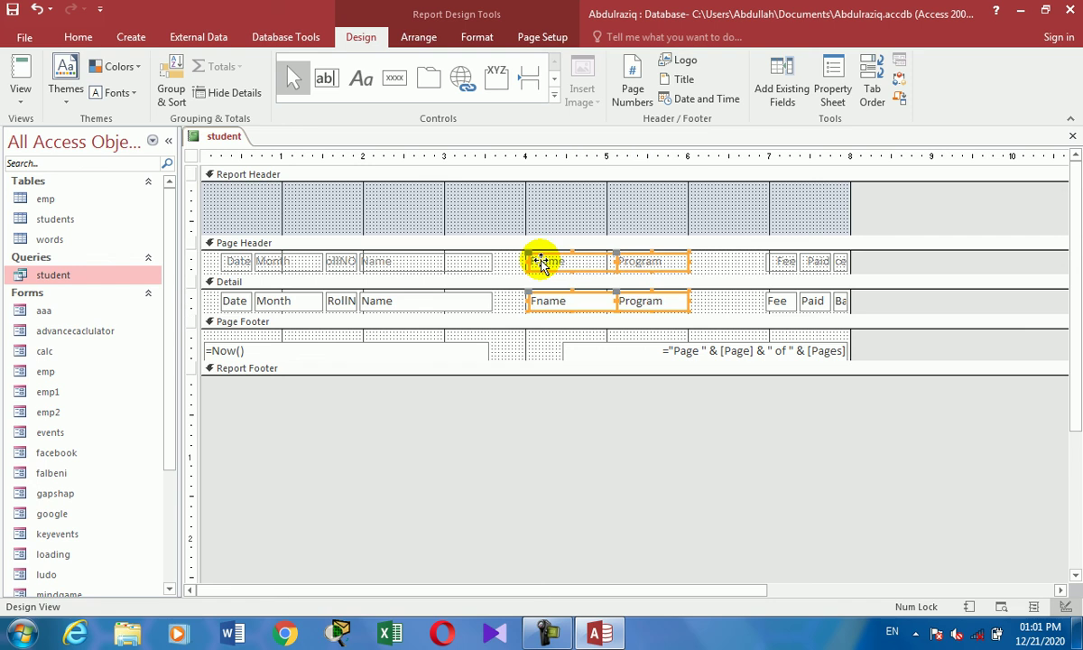
# Narrow the Name label and text box to about 1.3 inches and move them right against the Fname column.
pyautogui.moveTo(502, 301); pyautogui.dragTo(479, 260)
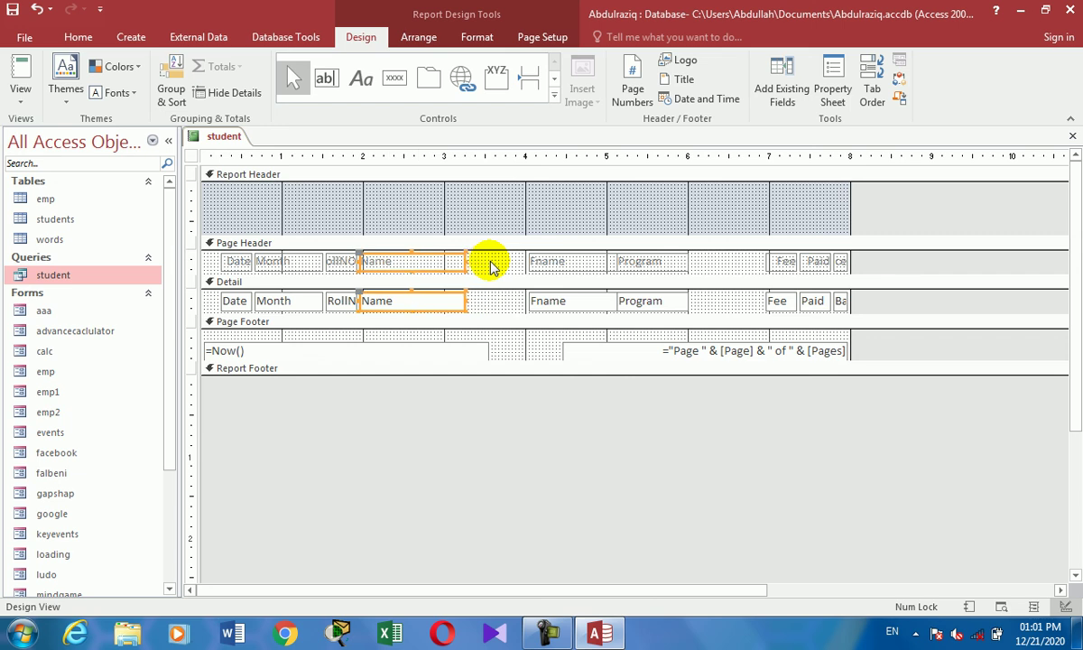
pyautogui.press('Right')
pyautogui.press('Right')
pyautogui.press('Right')
pyautogui.press('Right')
pyautogui.press('Right')
pyautogui.press('Right')
pyautogui.press('Right')
pyautogui.press('Right')
pyautogui.press('Right')
pyautogui.press('Right')
pyautogui.press('Right')
pyautogui.press('Right')
pyautogui.press('Right')
pyautogui.press('Right')
pyautogui.press('Right')
pyautogui.press('Right')
pyautogui.press('Right')
pyautogui.press('Right')
pyautogui.press('Right')
pyautogui.press('Right')
pyautogui.press('Right')
pyautogui.press('Right')
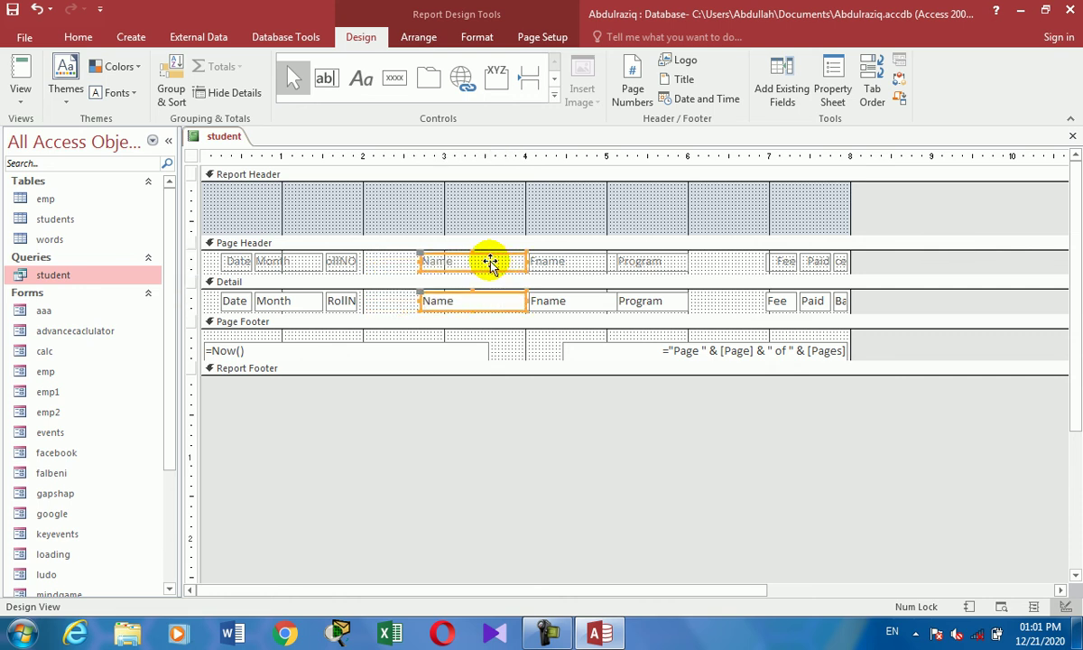